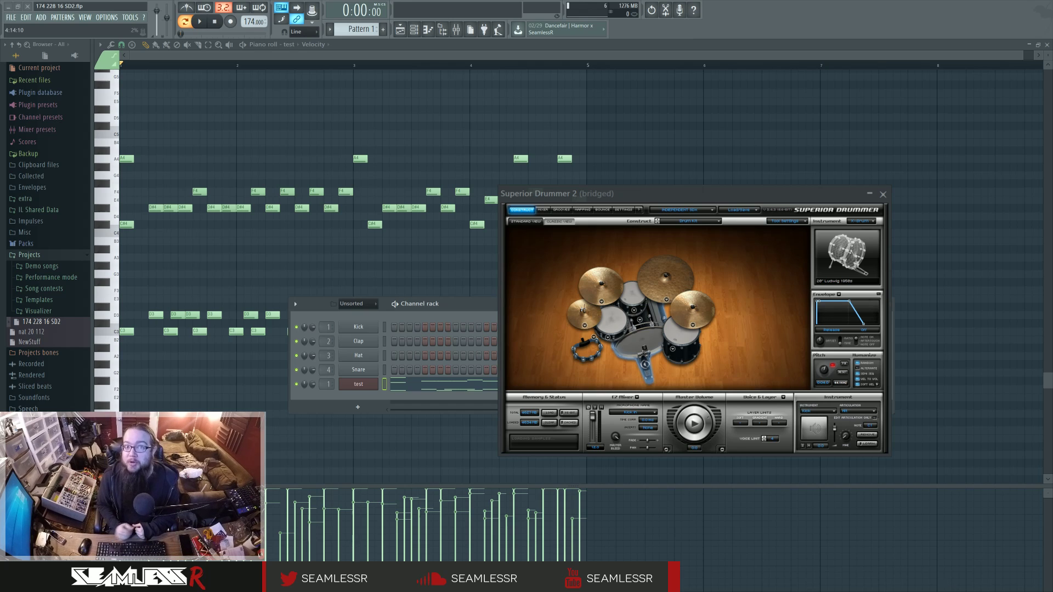
- Show the playlist without the plugin wrapper over it, fit the arrangement to the view and play the song
key("F5")
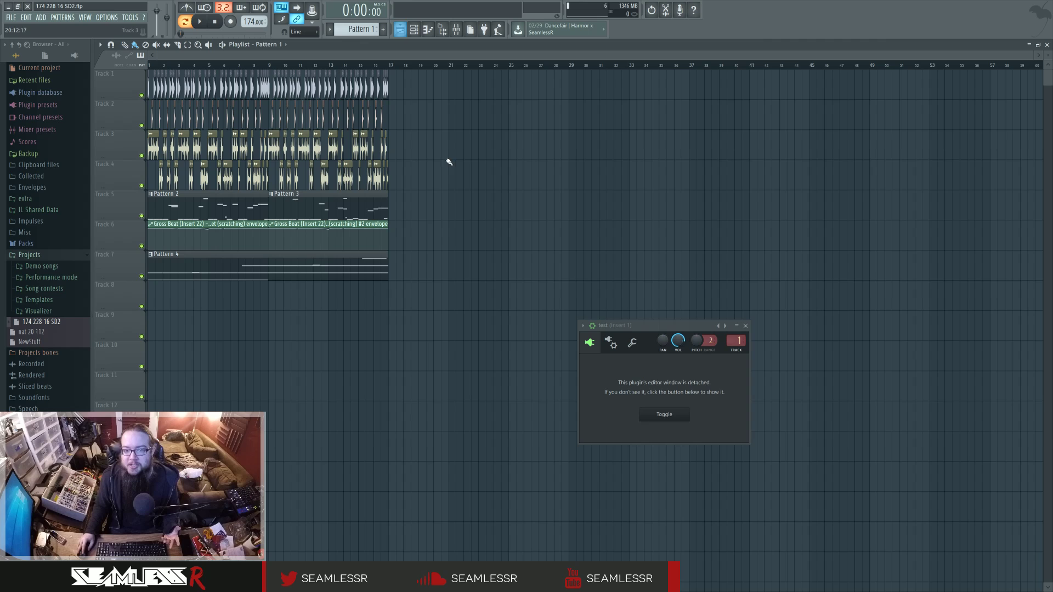
left_click(745, 325)
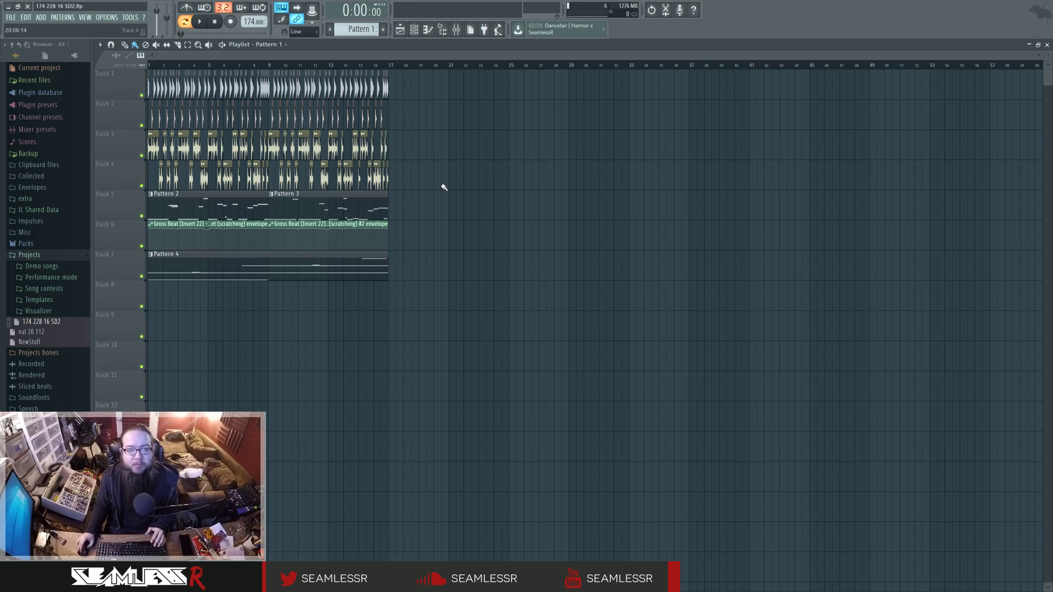
scroll(287, 332, "up", 5)
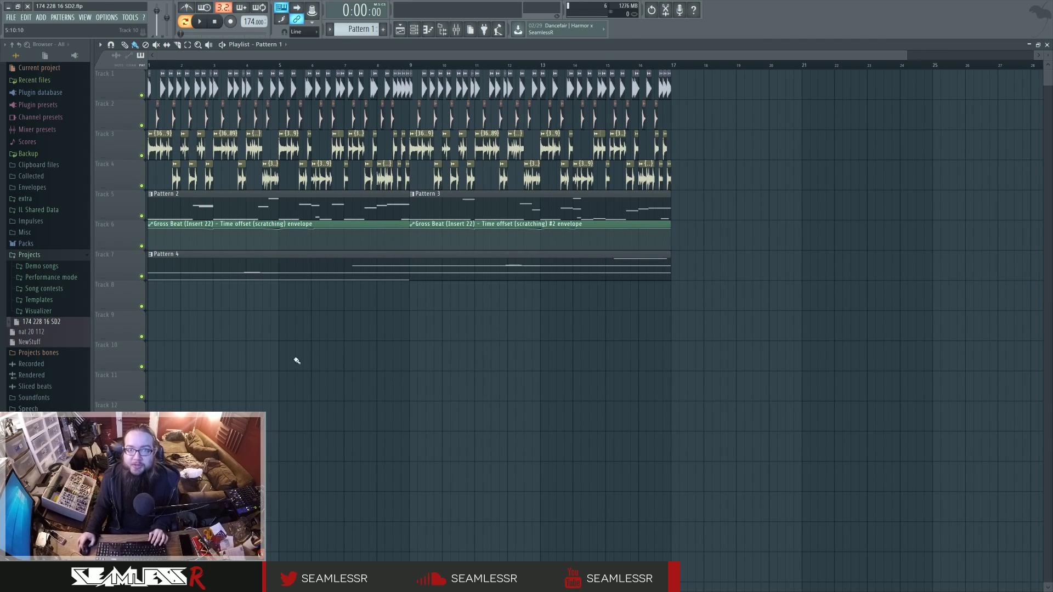
scroll(522, 353, "down", 2)
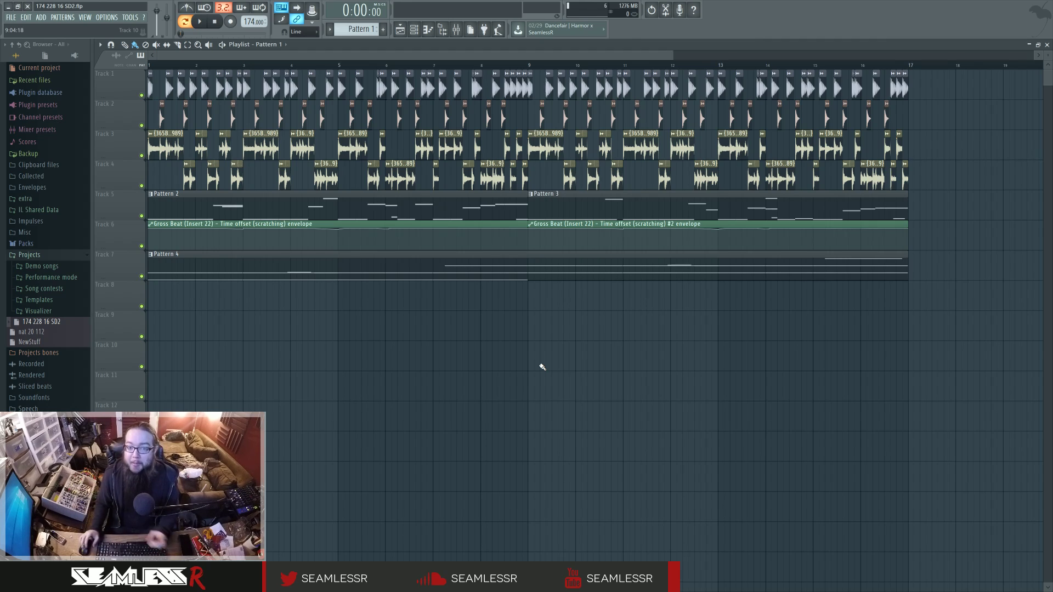
left_click(200, 22)
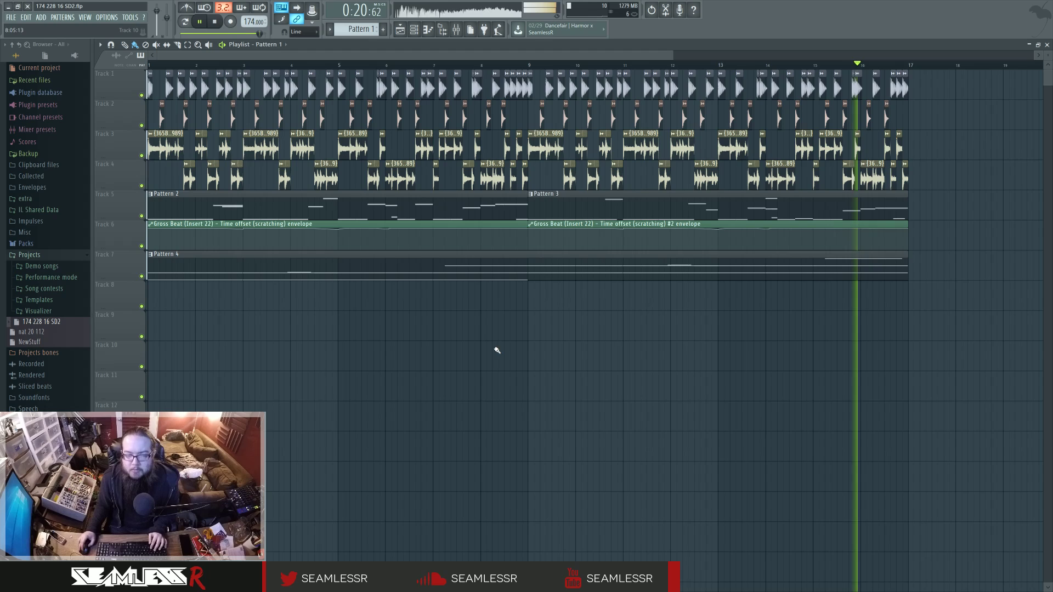
left_click(216, 22)
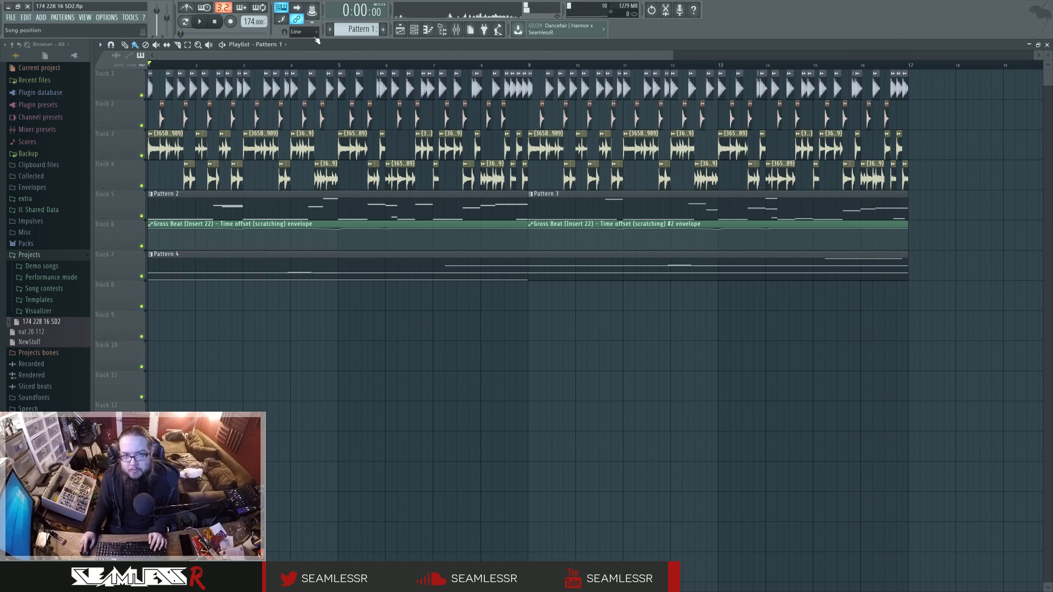
- Open the piano roll of the test channel in Pattern 1 and play the drum pattern
left_click(414, 31)
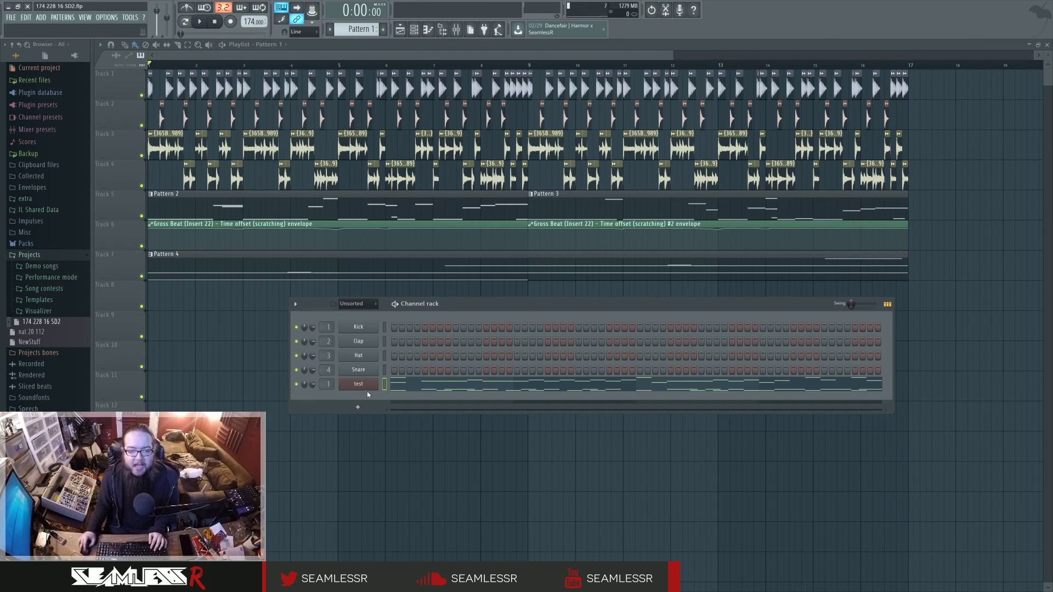
left_click(426, 384)
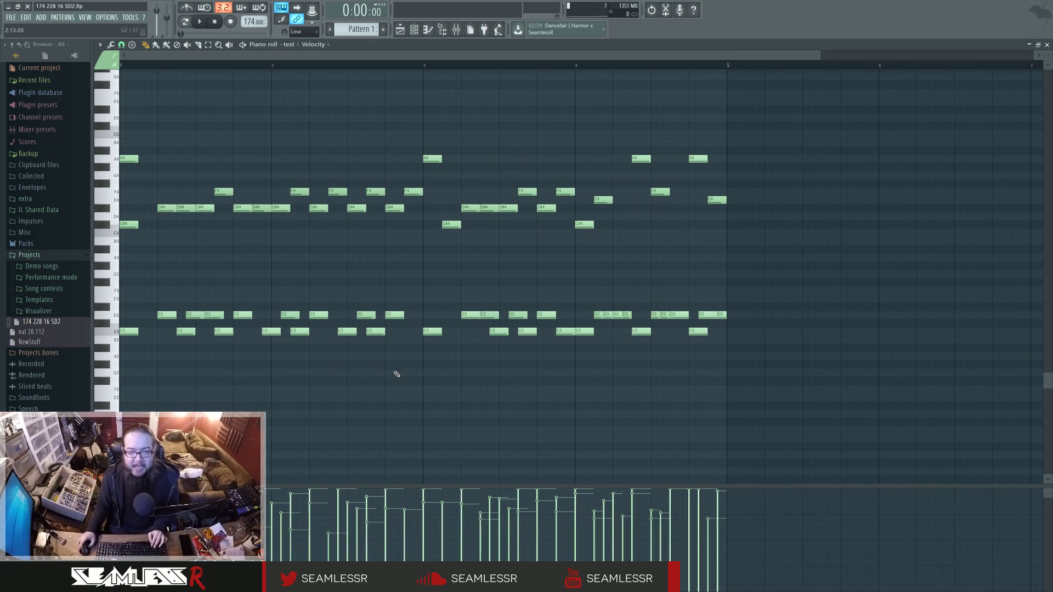
left_click(199, 22)
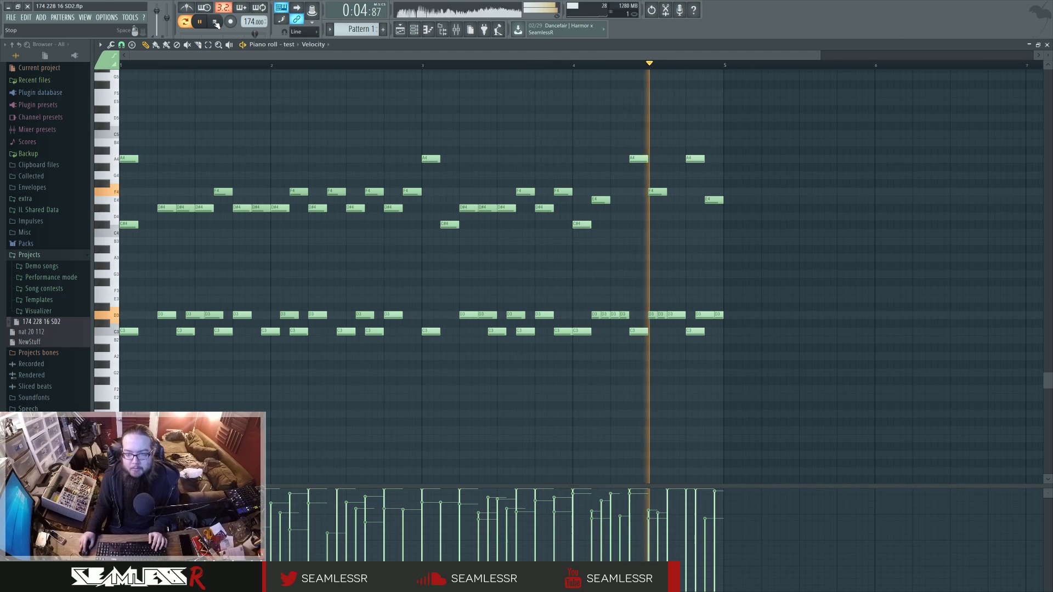
left_click(216, 22)
- Open the test channel's Superior Drummer 2 plugin, audition drums in the kit and view the list of installed sound libraries
left_click(414, 29)
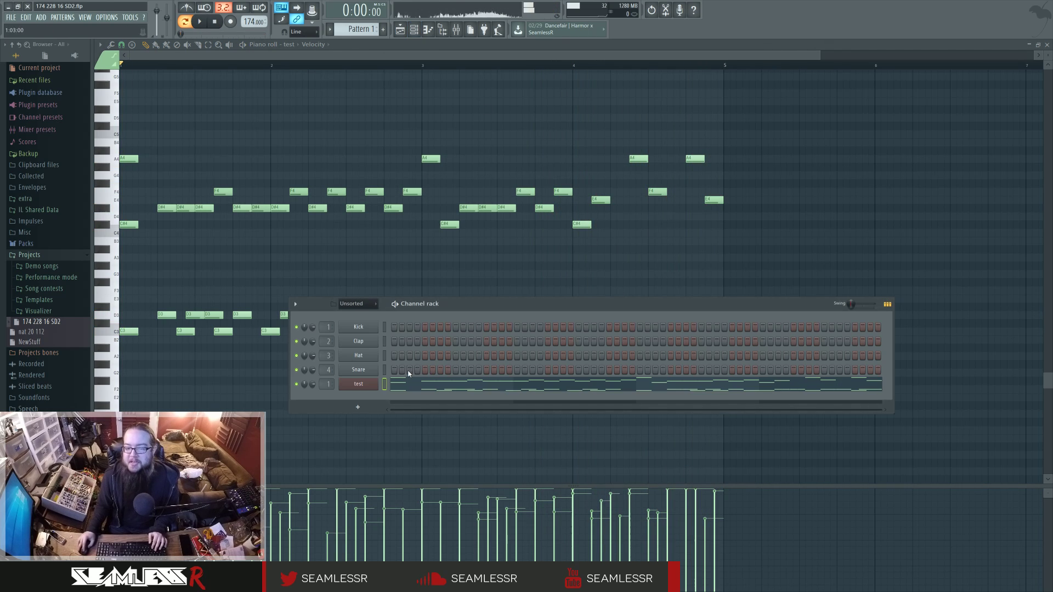
left_click(358, 384)
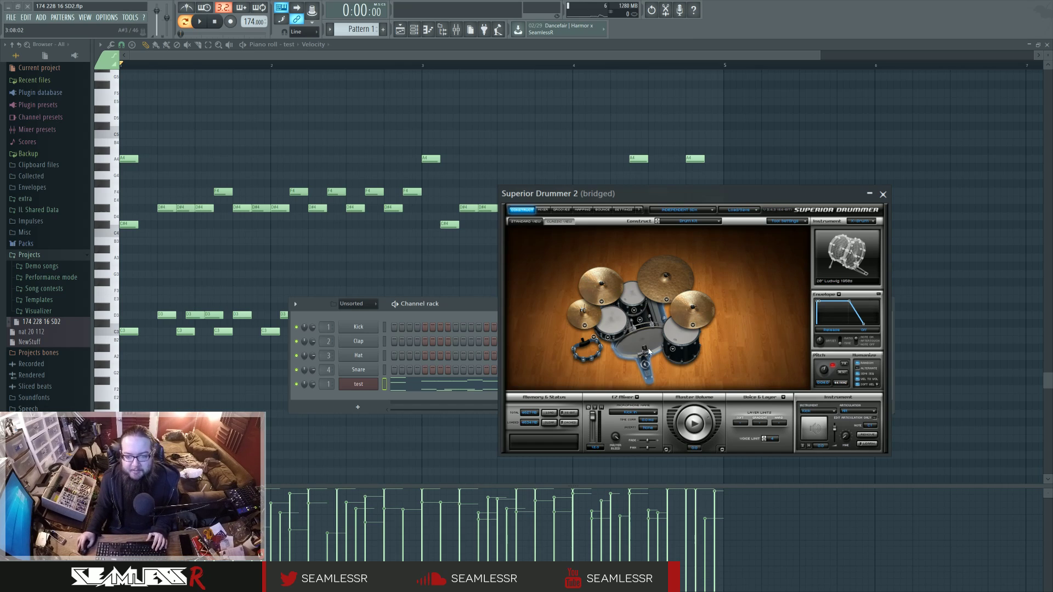
left_click(639, 324)
left_click(654, 342)
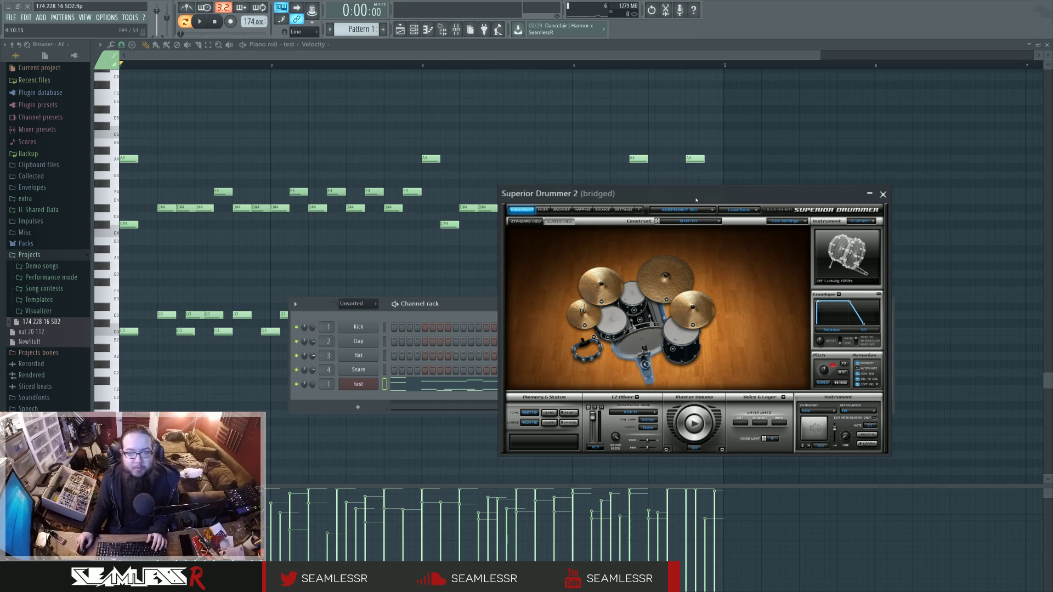
left_click(696, 210)
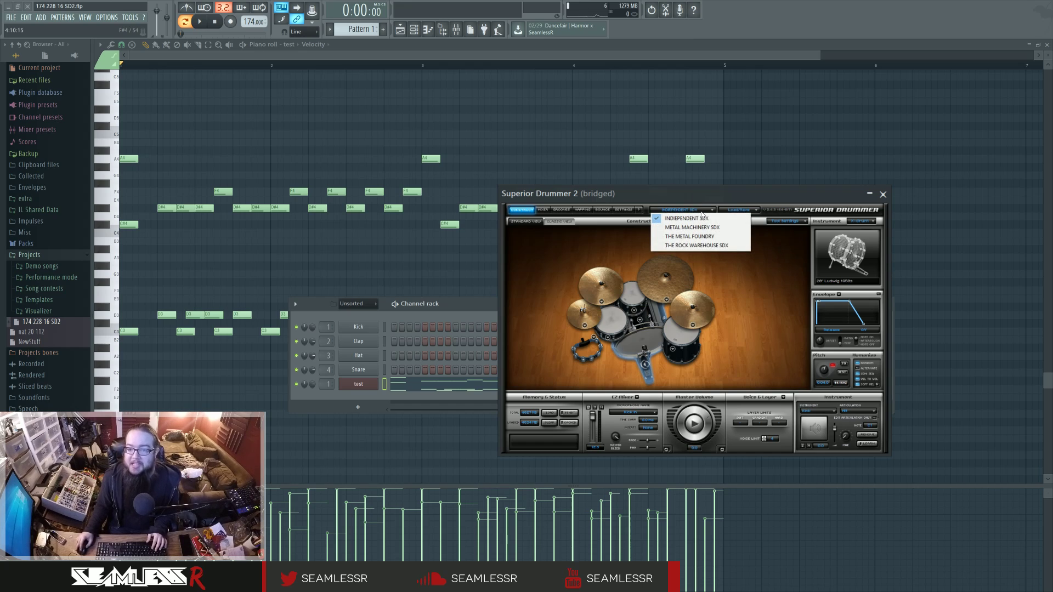
left_click_drag(660, 198, 658, 195)
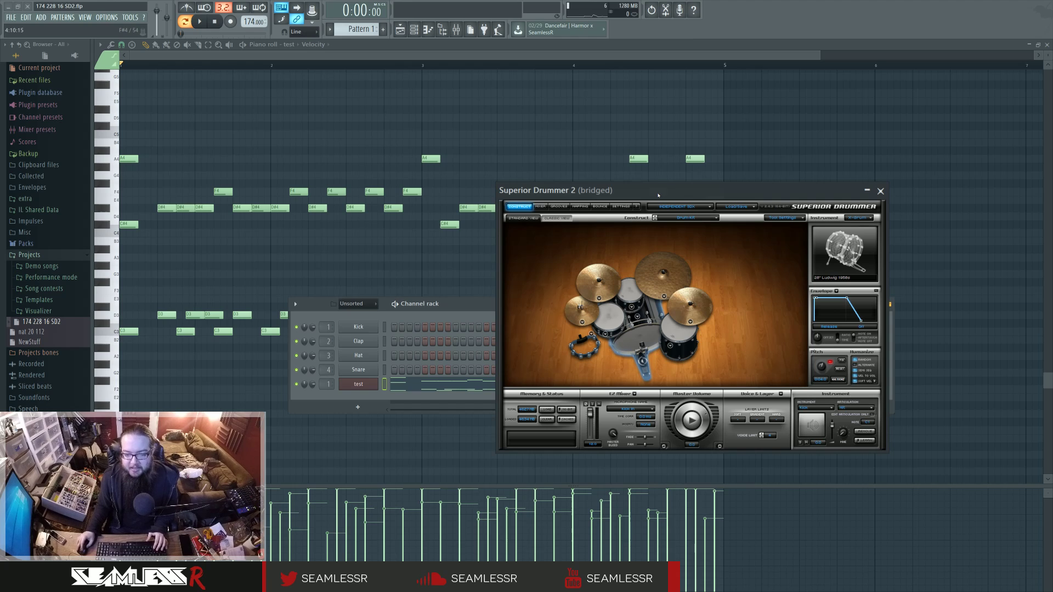
- Close the Superior Drummer windows, show the mixer and move it higher so the test channel stays accessible
key("Escape")
key("F9")
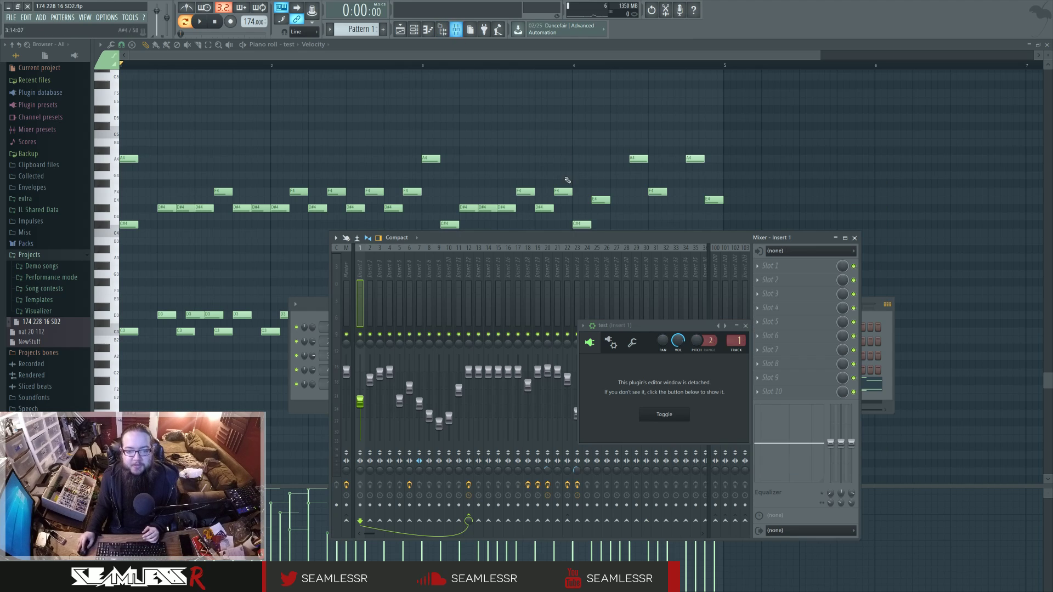
left_click(745, 326)
left_click_drag(665, 241, 708, 178)
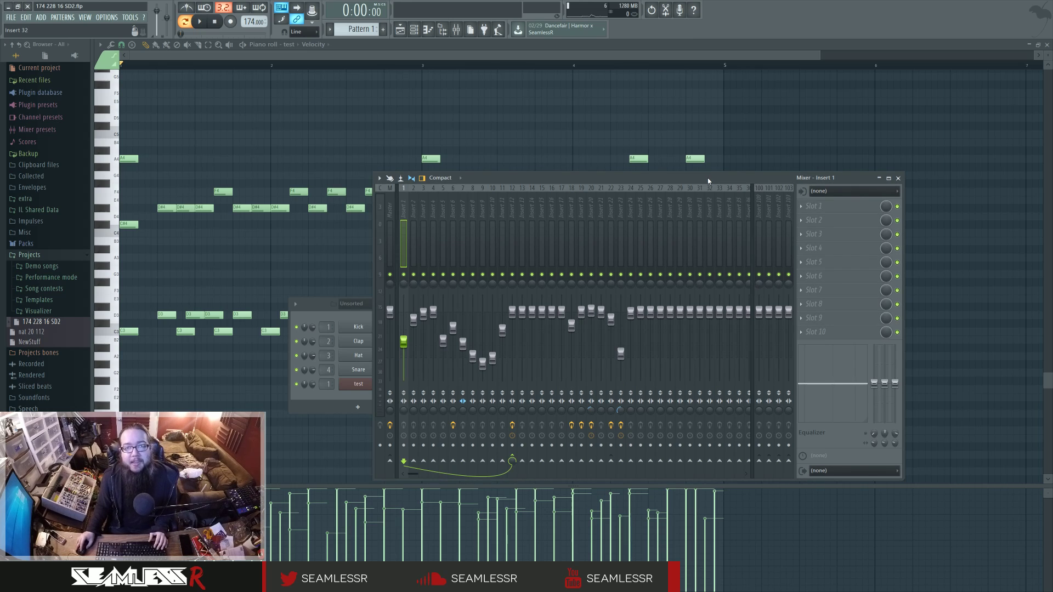
- Reopen Superior Drummer on its mixer page, look through the microphone channels and play the pattern to watch the levels
left_click(358, 384)
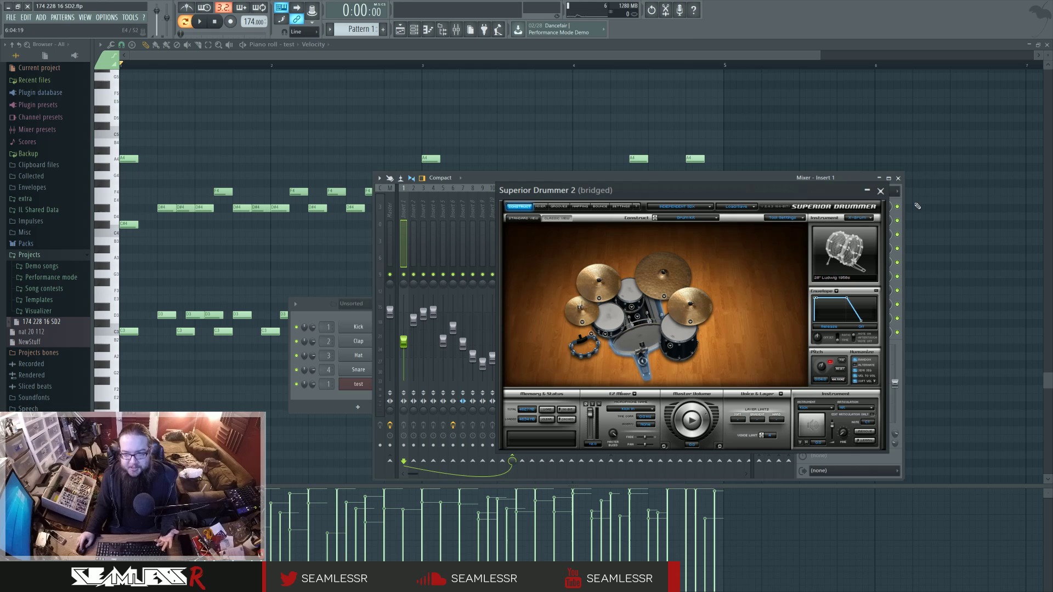
left_click(540, 207)
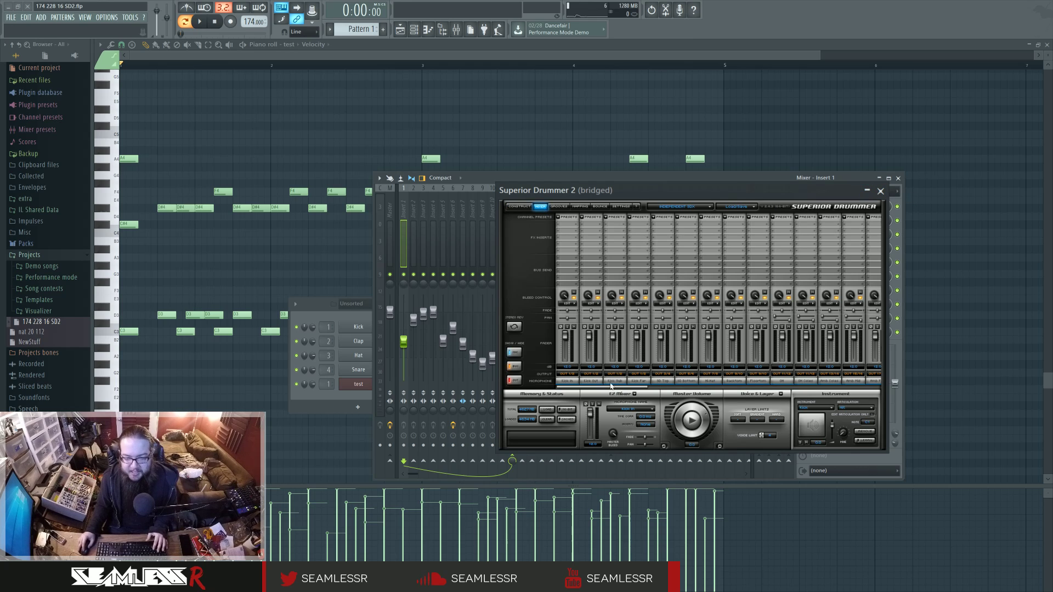
mouse_move(595, 387)
left_mouse_down()
mouse_move(652, 389)
mouse_move(575, 389)
left_mouse_up()
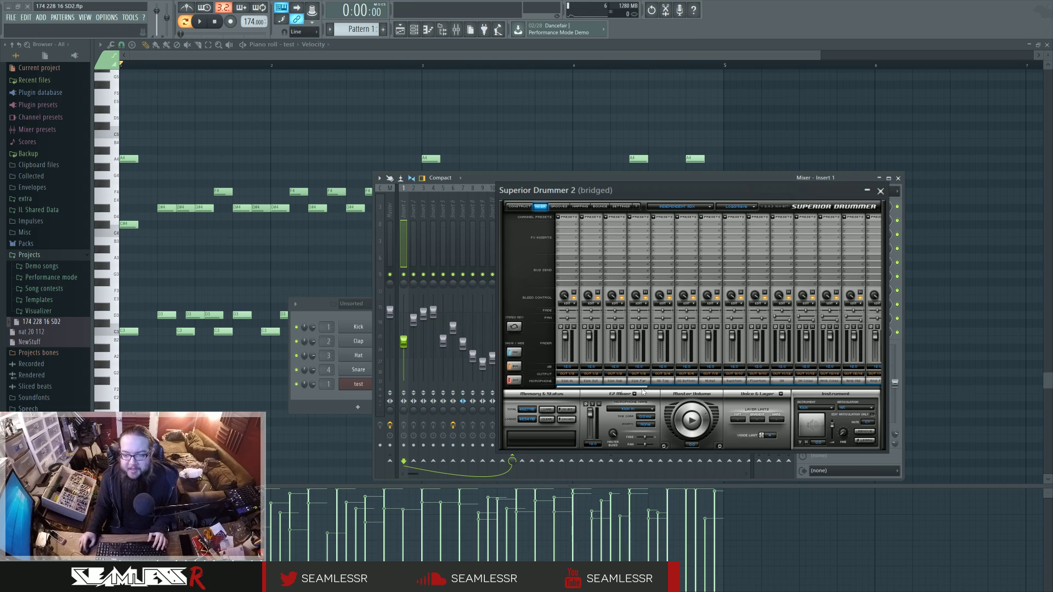
scroll(645, 387, "right", 2)
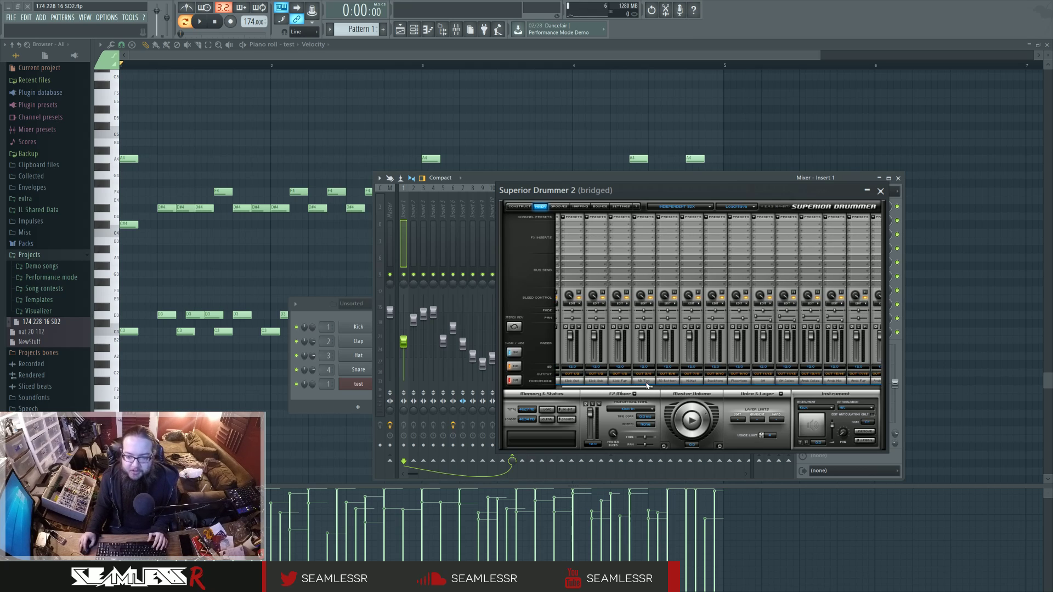
left_click_drag(649, 389, 622, 389)
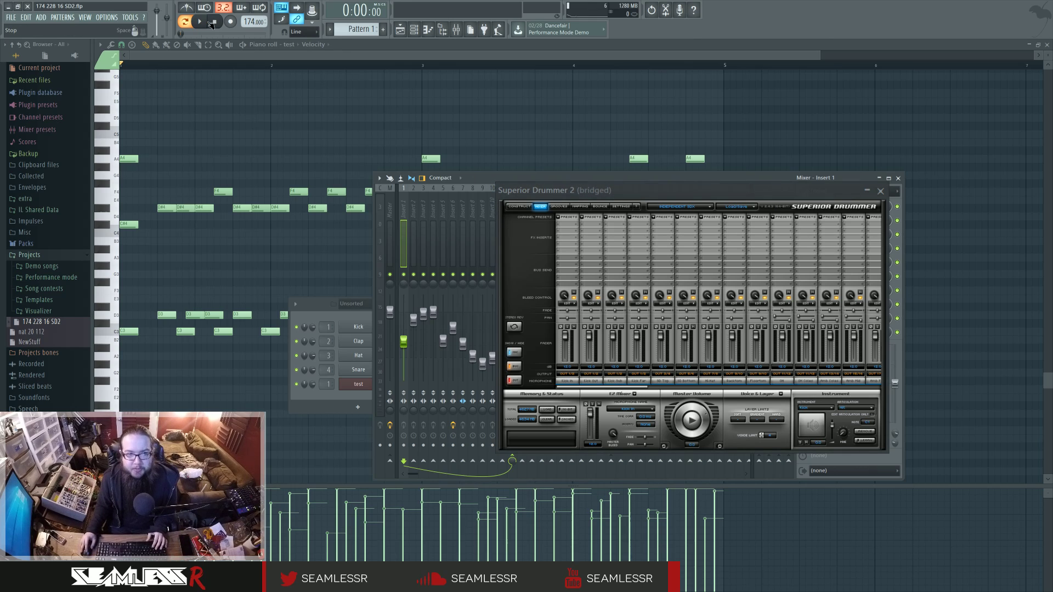
key("space")
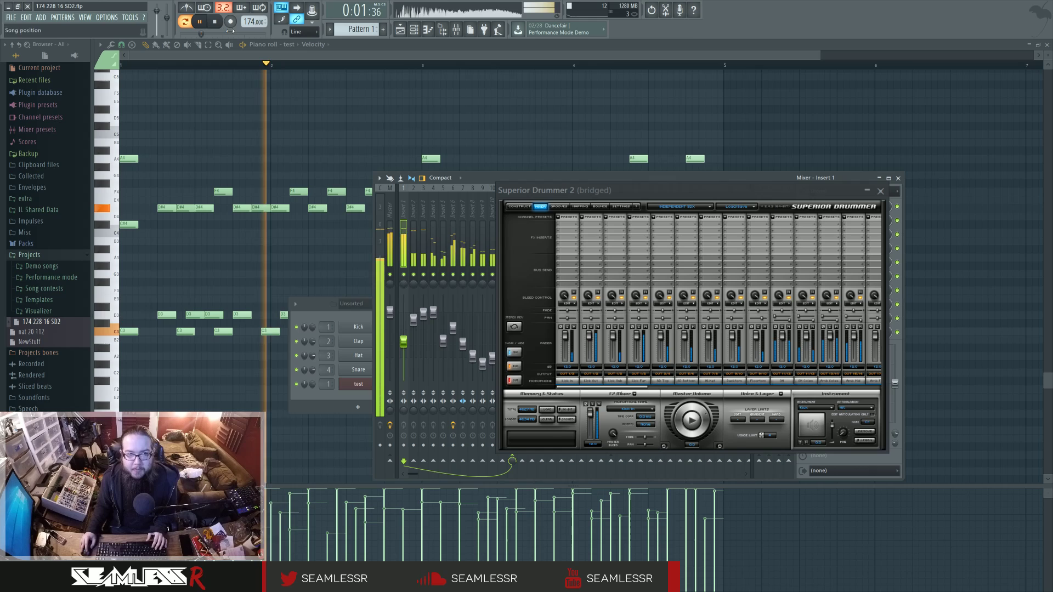
key("space")
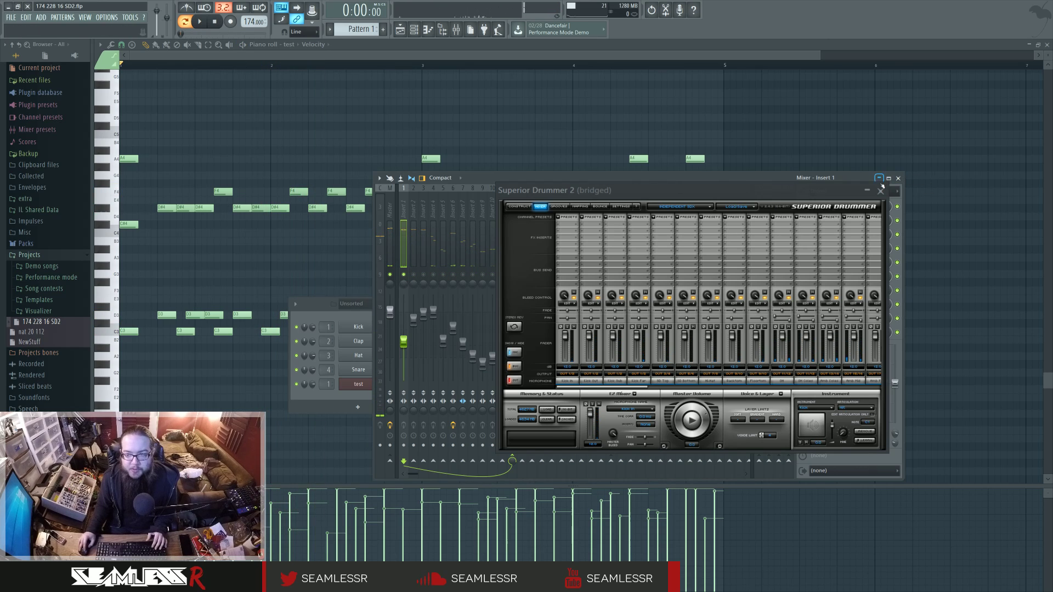
- Close the Superior Drummer windows and play the pattern while soloing its mixer inserts one after another, including 2, 4, 5 and 11
left_click(880, 191)
left_click(746, 325)
key("space")
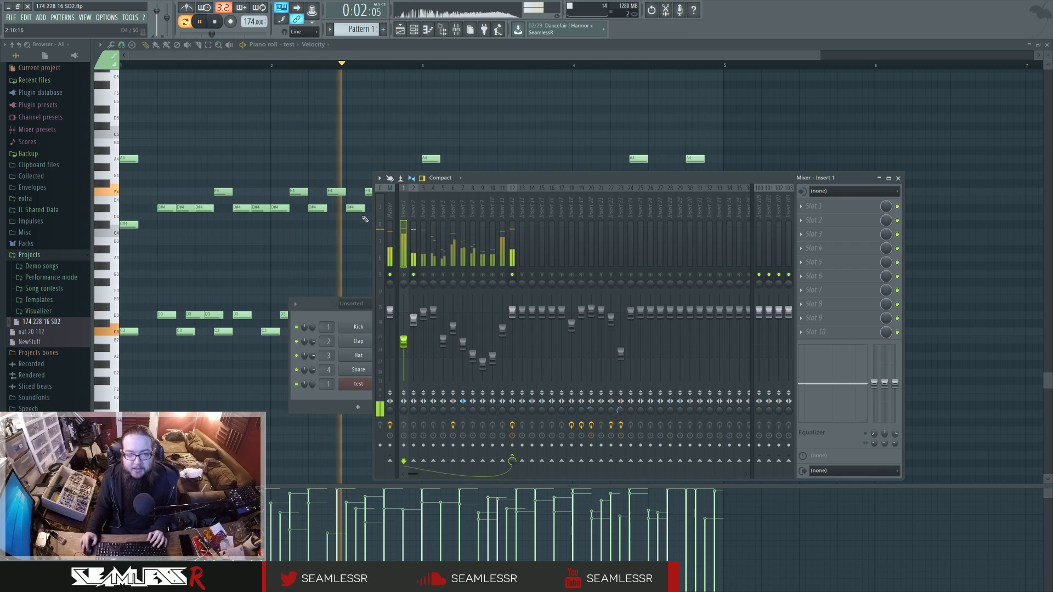
left_click(424, 276)
left_click(433, 275)
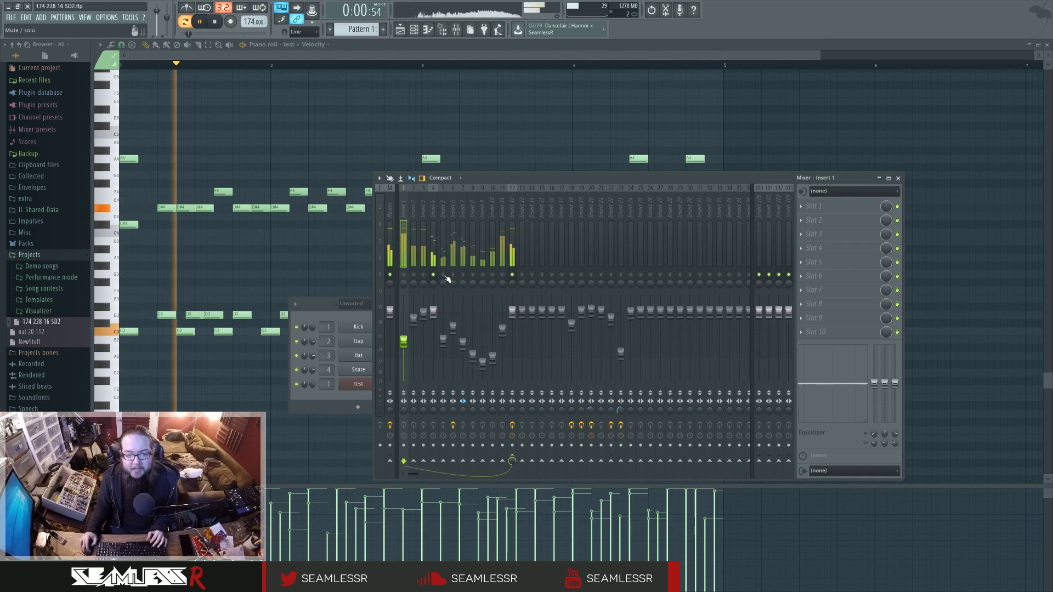
left_click(215, 23)
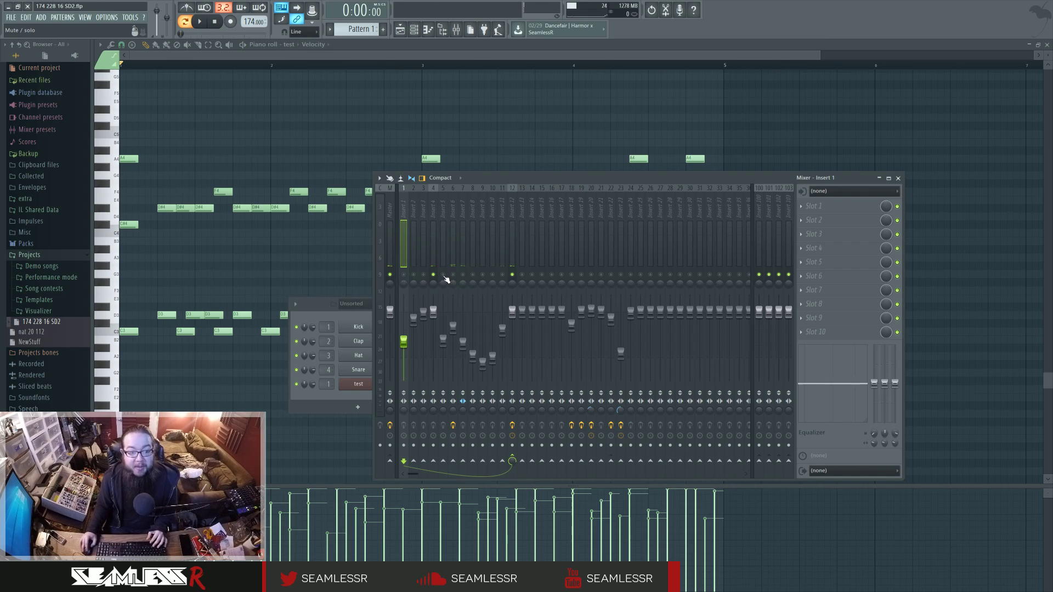
key("space")
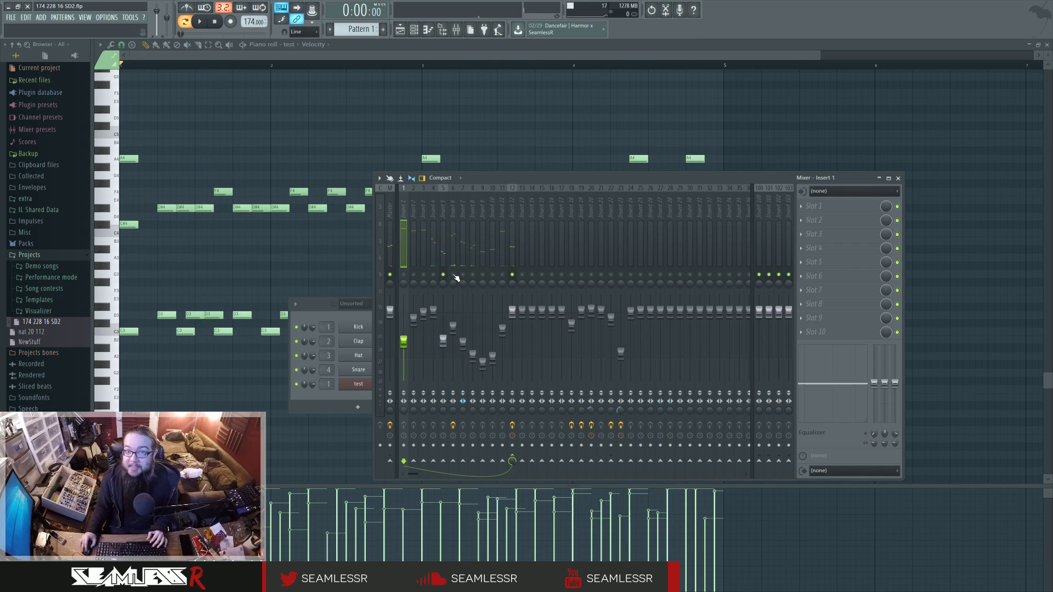
key("space")
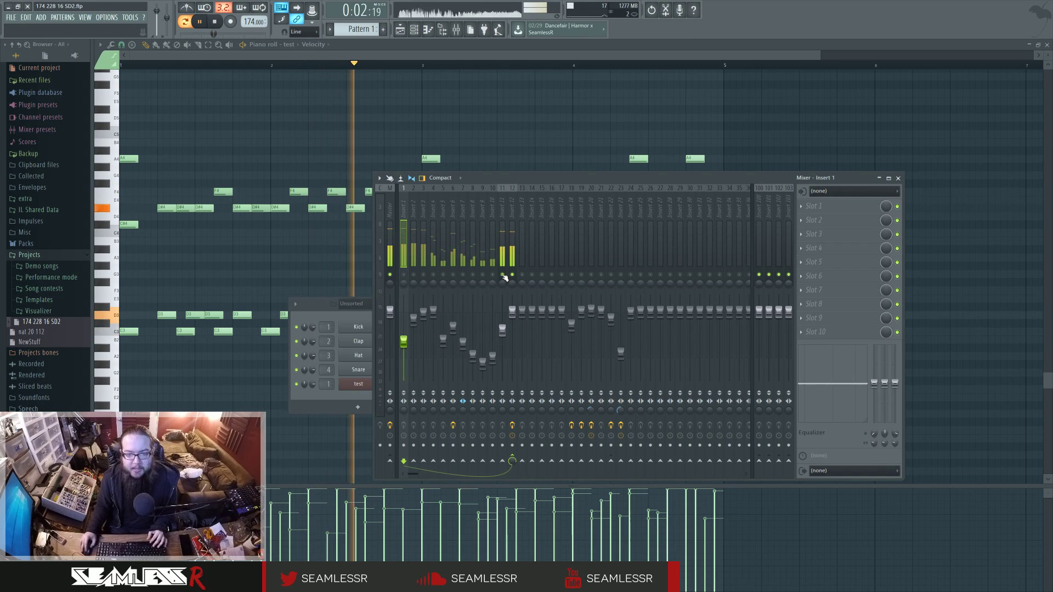
key("space")
- Examine the effects and routing of mixer insert 12, then go back through the drum inserts to insert 1
left_click(512, 235)
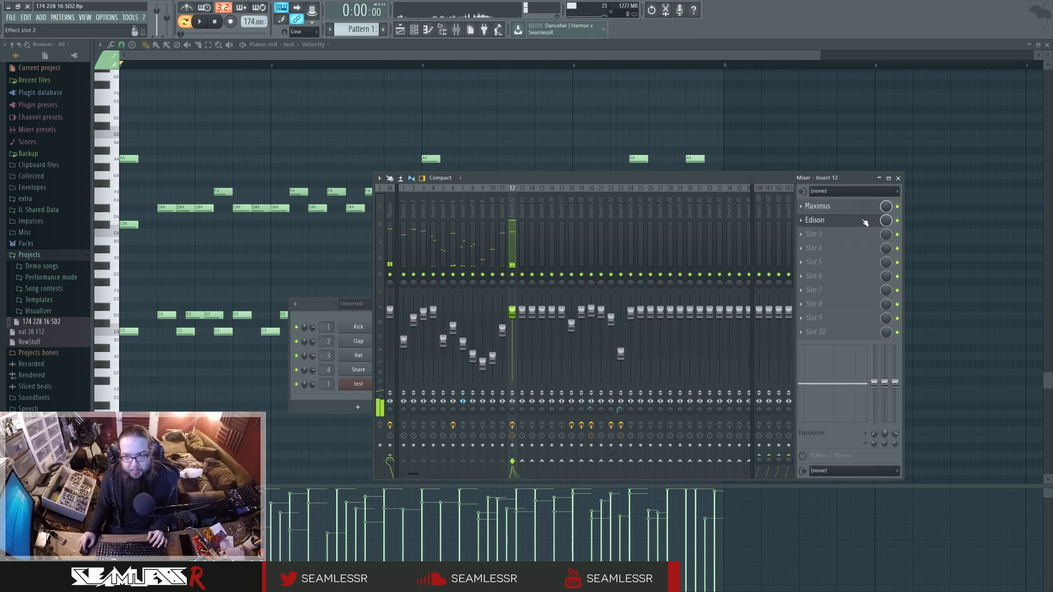
left_click(409, 218)
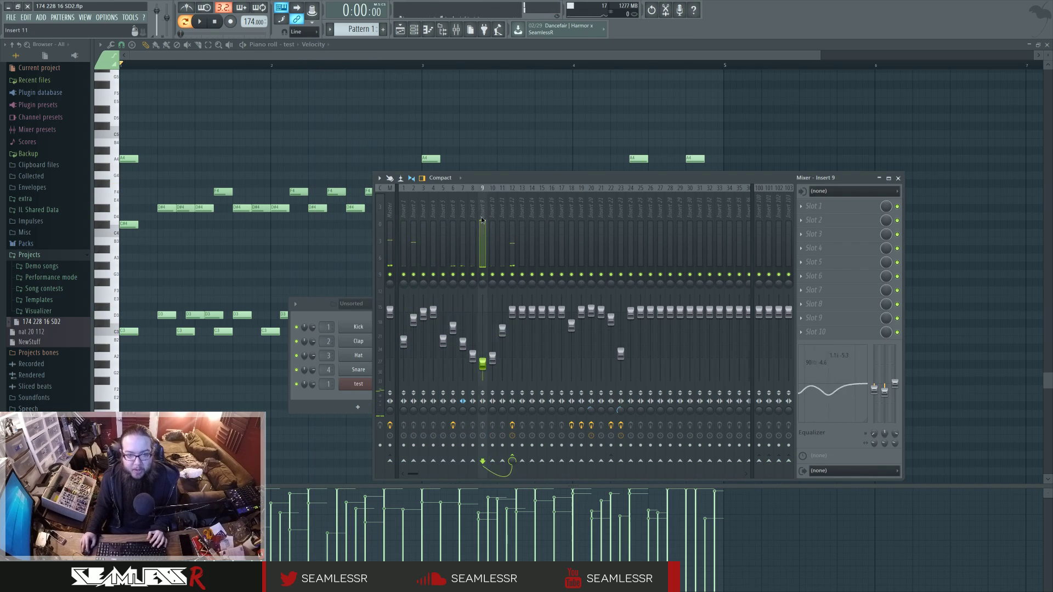
left_click(406, 219)
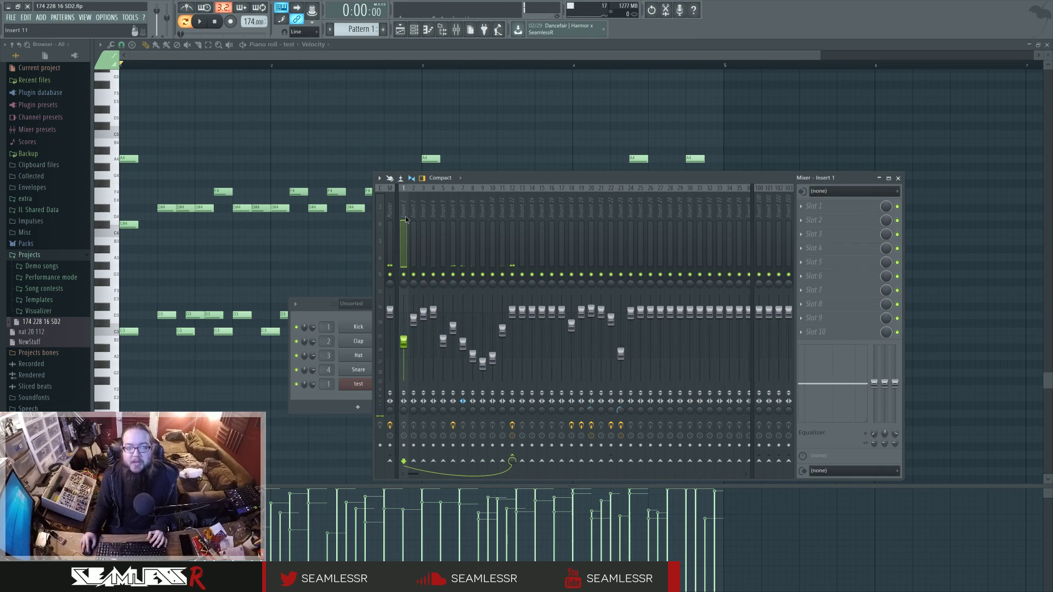
- Reopen Superior Drummer and view the individual bleed settings of the first microphone channel, then close them
left_click(357, 386)
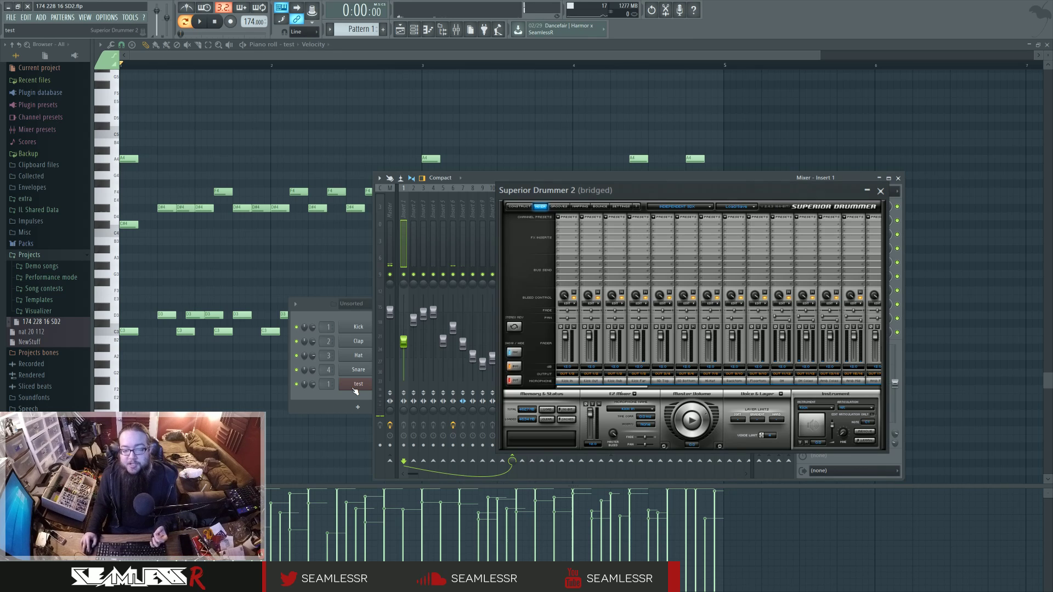
left_click(570, 305)
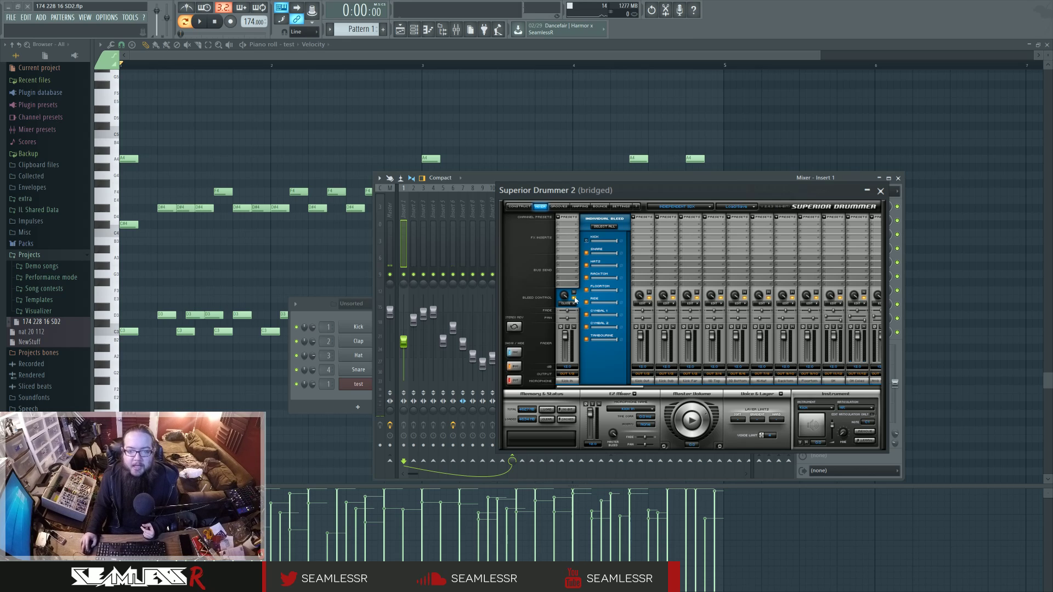
left_click(573, 304)
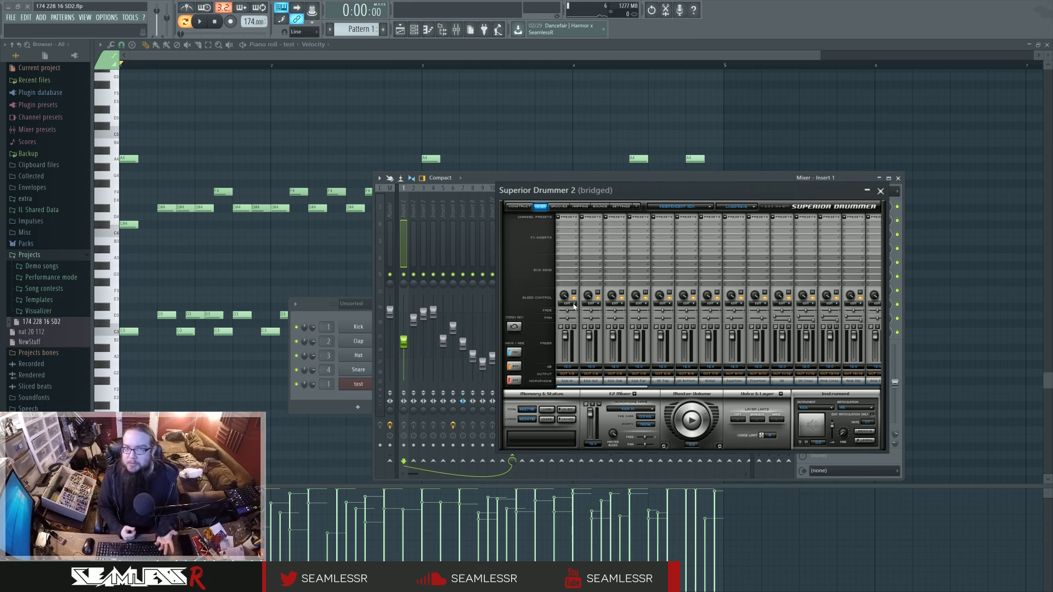
- Solo mixer insert 1 and play the pattern to hear that microphone alone, stopping playback at the end
left_click(404, 279)
key("space")
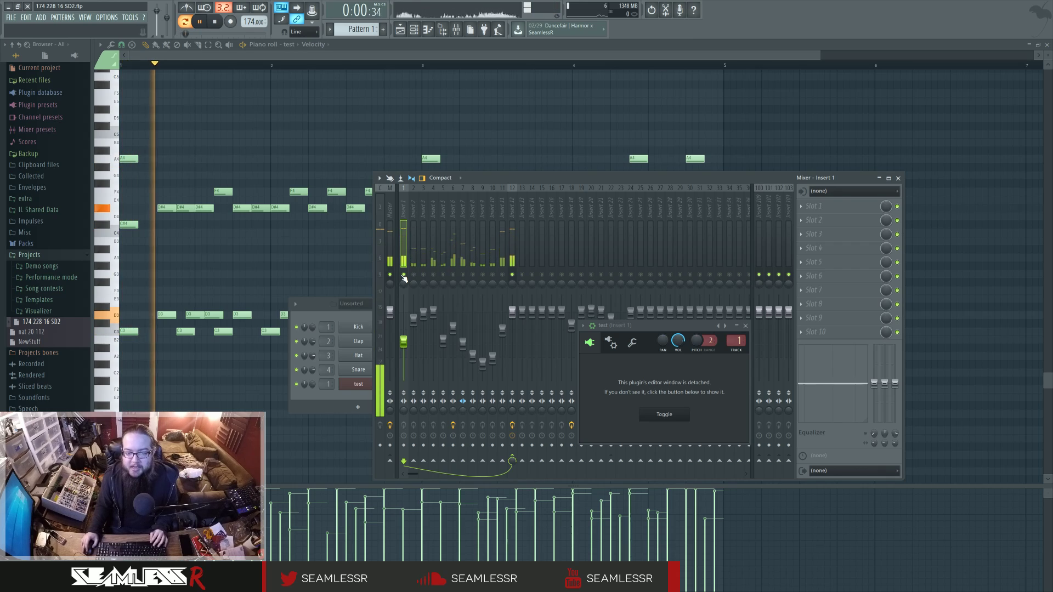
key("space")
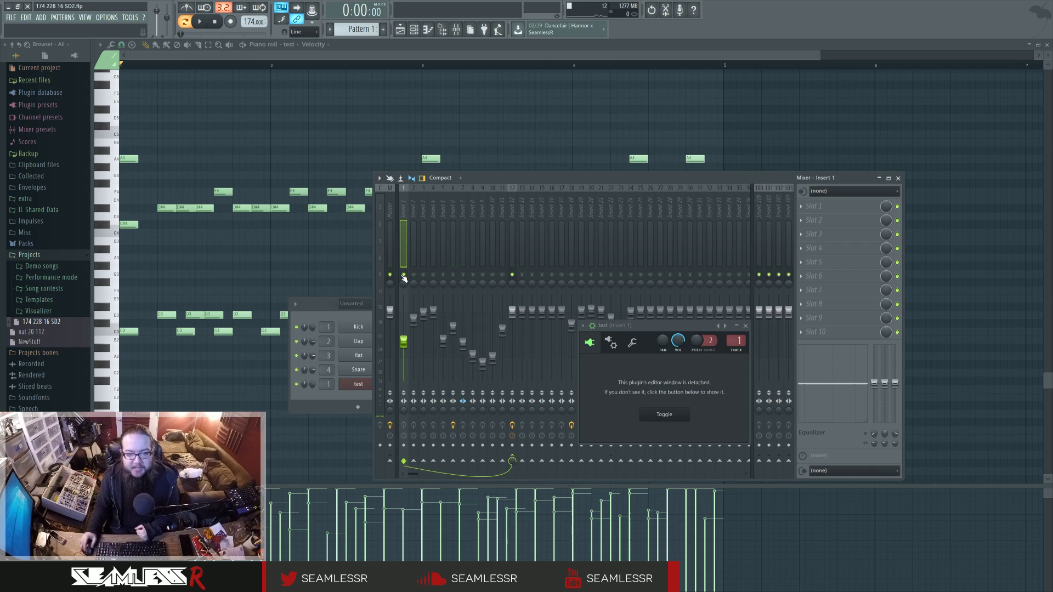
- Reopen the Superior Drummer editor and view the first microphone channel's individual bleed settings, closing them at the end
left_click(658, 414)
left_click(570, 305)
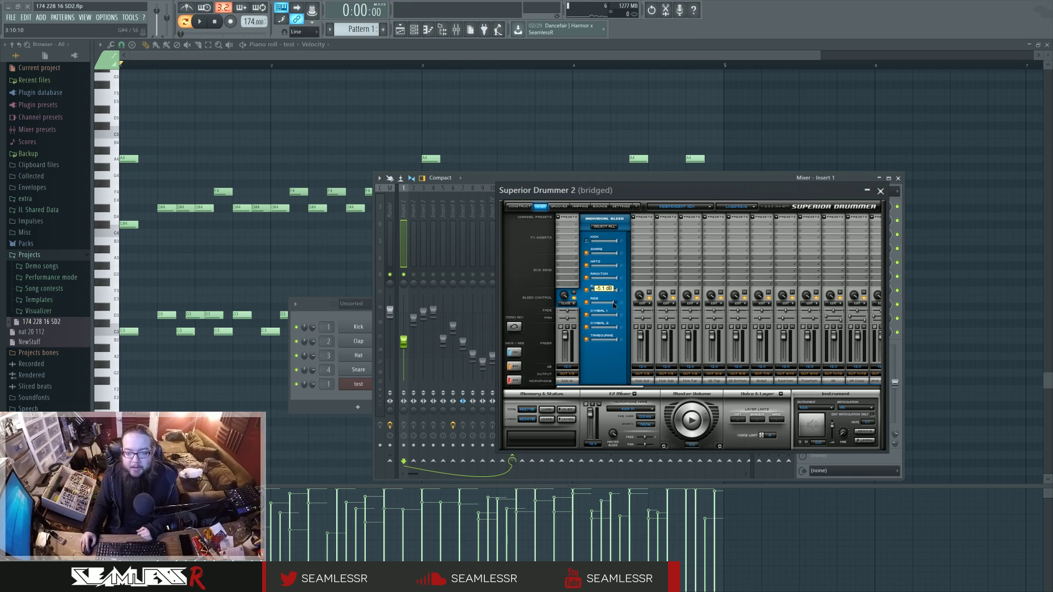
left_click(572, 306)
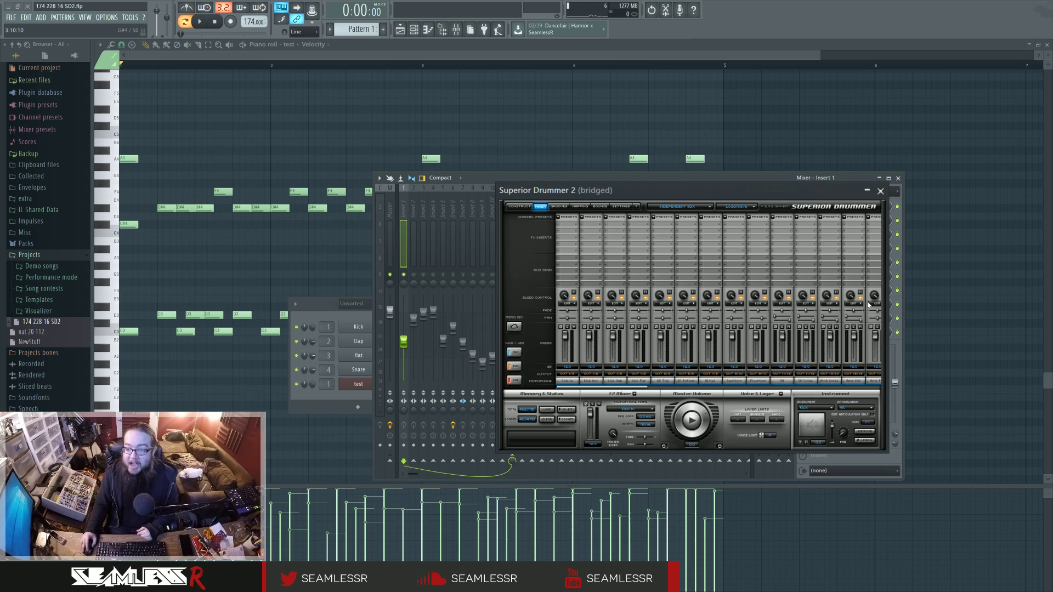
mouse_move(633, 389)
left_mouse_down()
mouse_move(665, 391)
mouse_move(633, 388)
left_mouse_up()
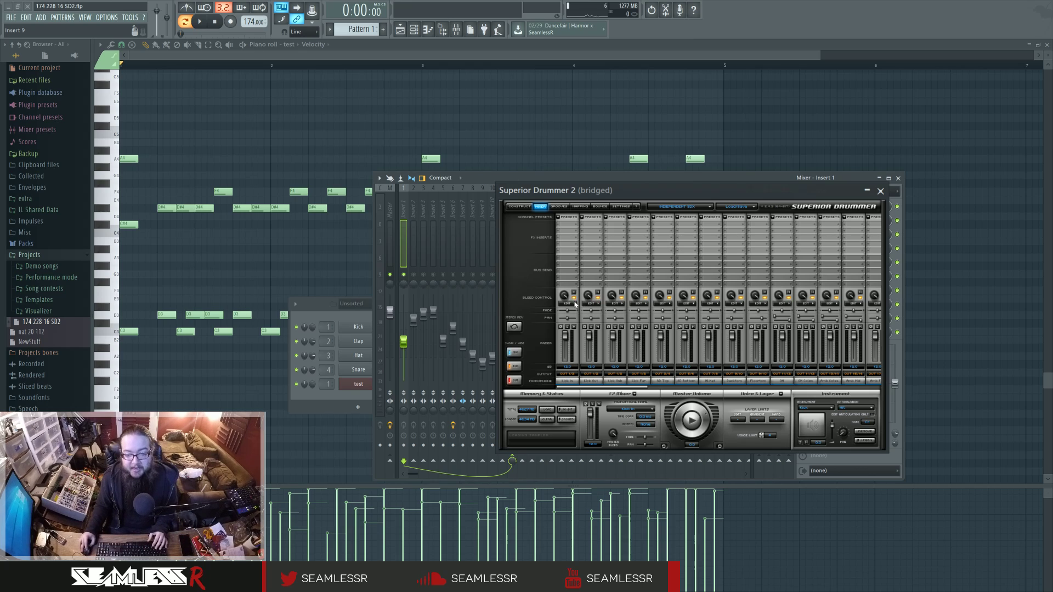
- Go through the first four microphone channels and switch off their individual bleed sources
left_click(574, 304)
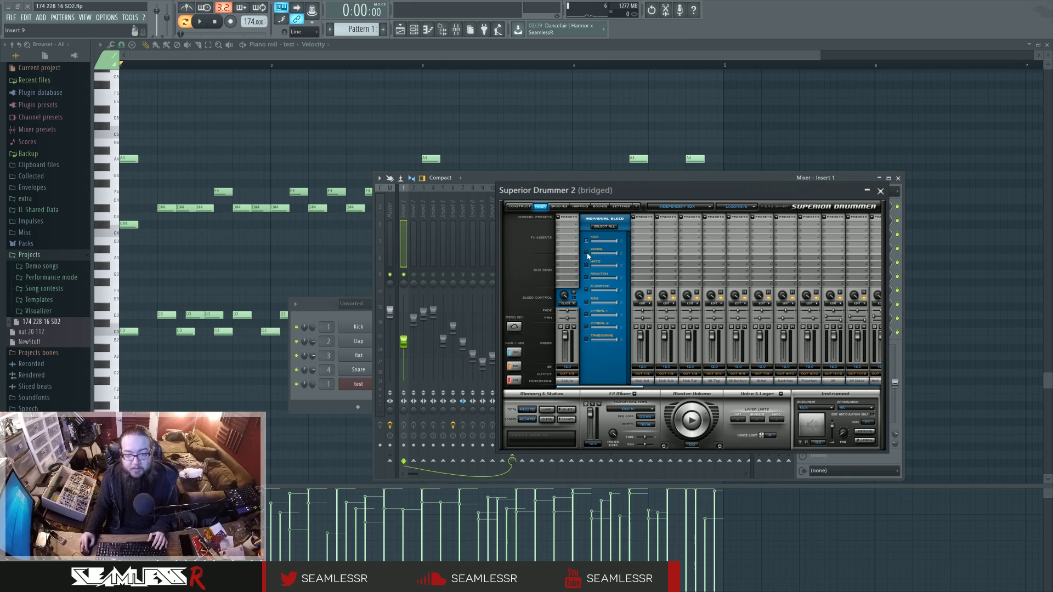
left_click(572, 304)
left_click(594, 303)
left_click(628, 227)
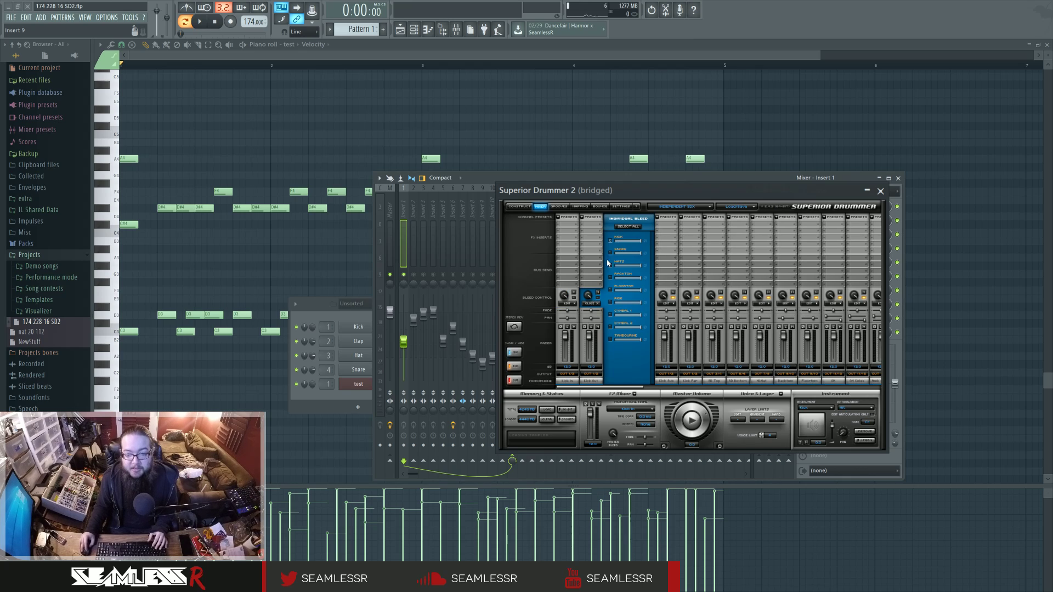
left_click(594, 304)
left_click(616, 304)
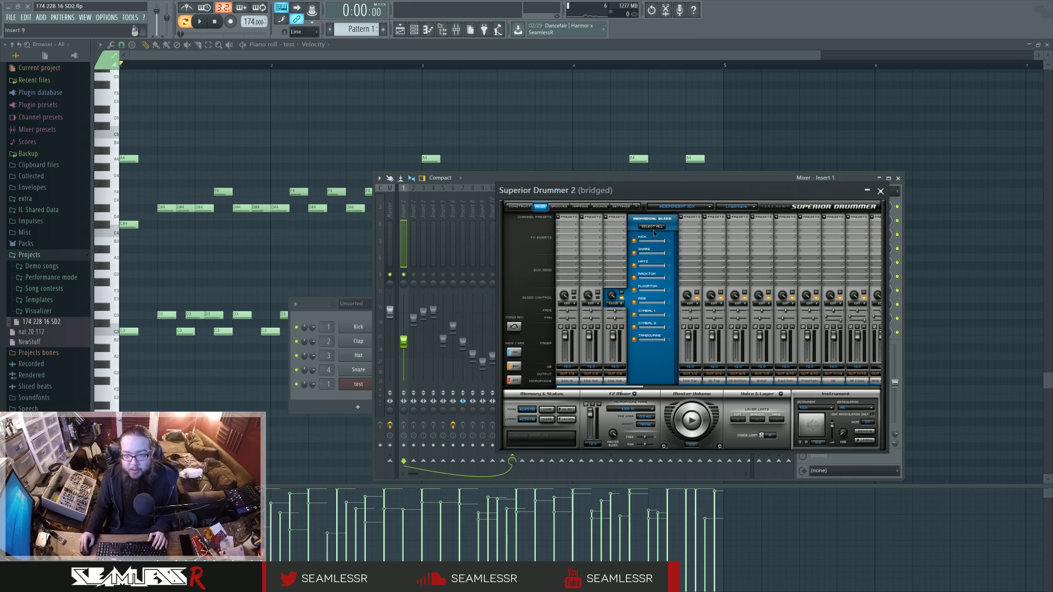
left_click(615, 304)
left_click(637, 304)
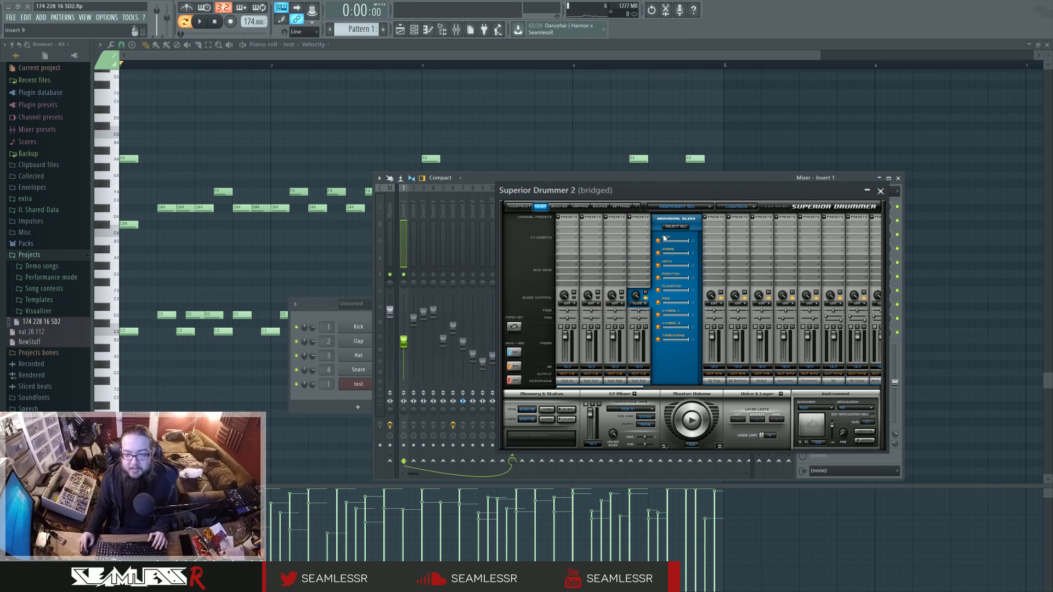
left_click(644, 303)
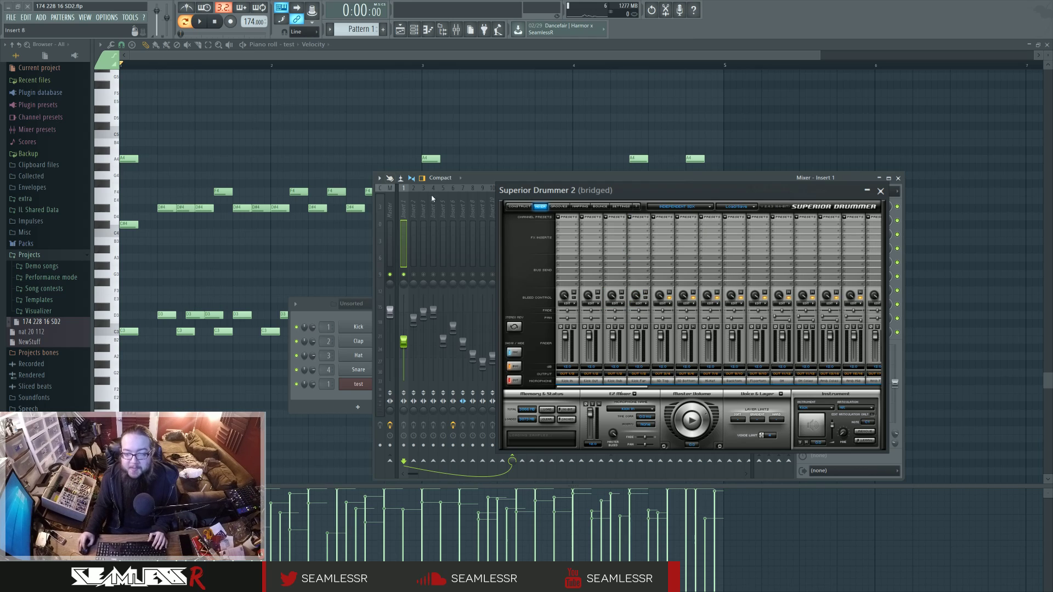
- Play the pattern briefly before and after rechecking the individual bleed of the third and fourth microphone channels
key("space")
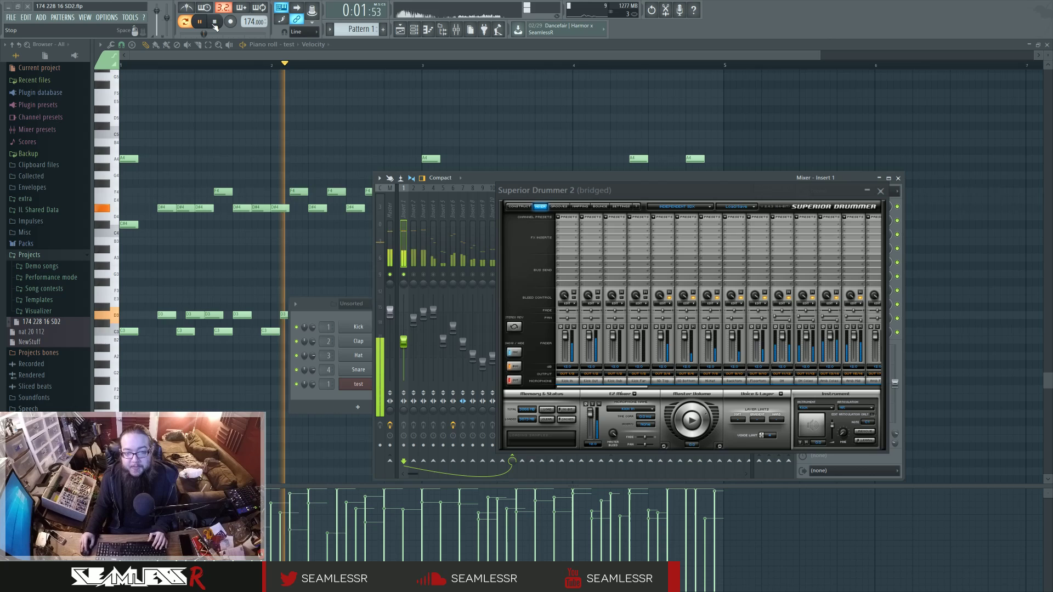
left_click(215, 22)
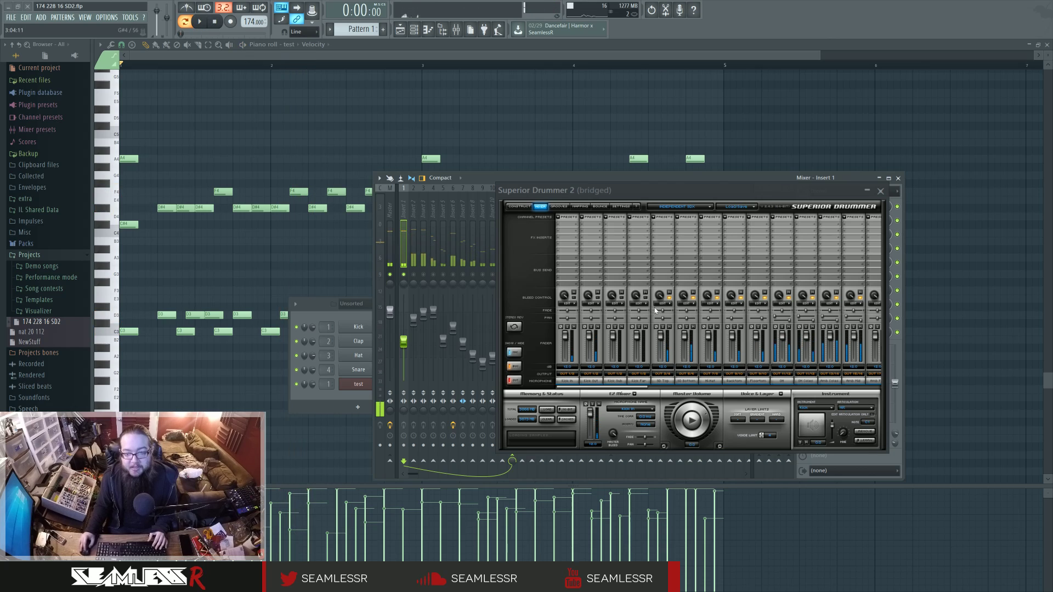
left_click(616, 303)
left_click(615, 303)
left_click(638, 303)
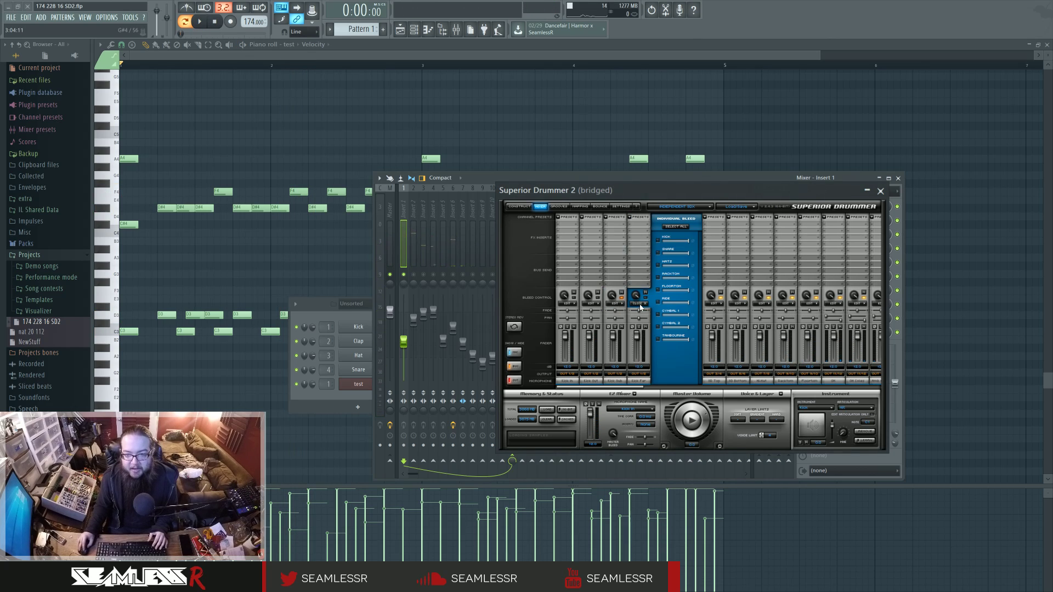
left_click(640, 303)
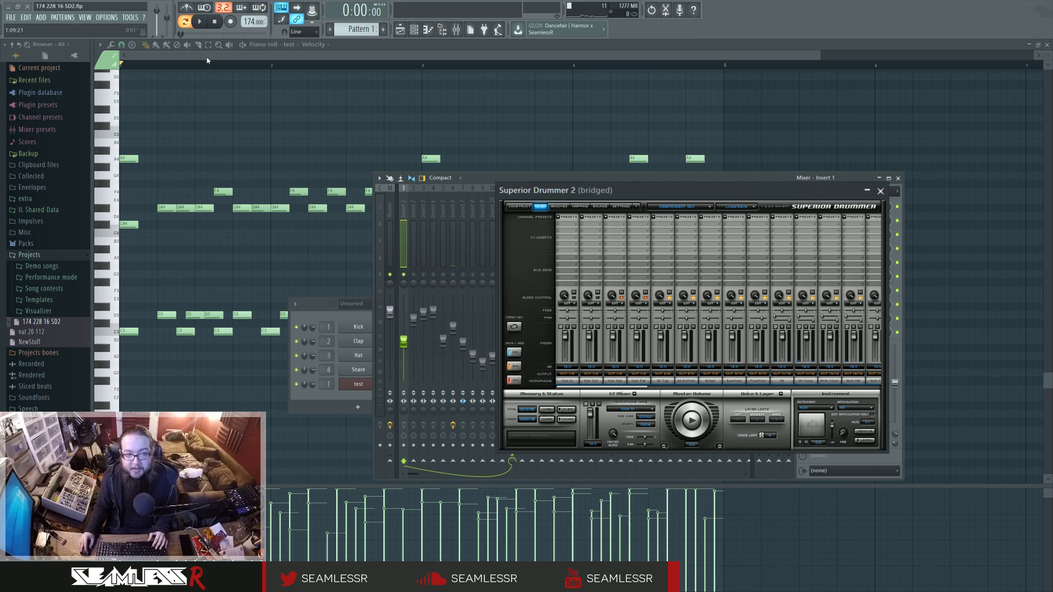
left_click(200, 22)
left_click(216, 22)
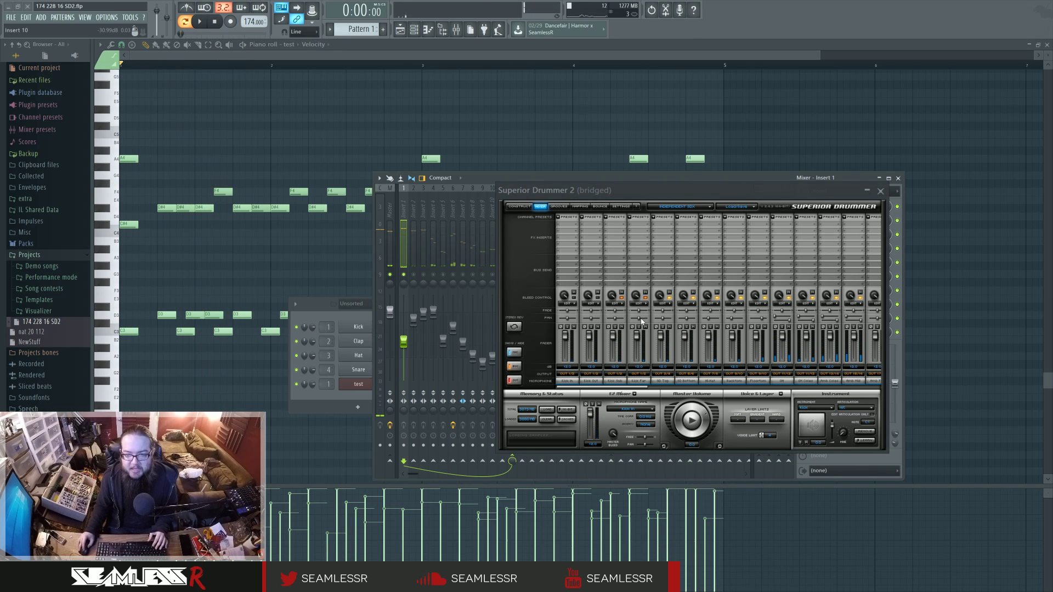
- View the individual bleed of the third, fourth, second and first microphone channels in turn
left_click(615, 304)
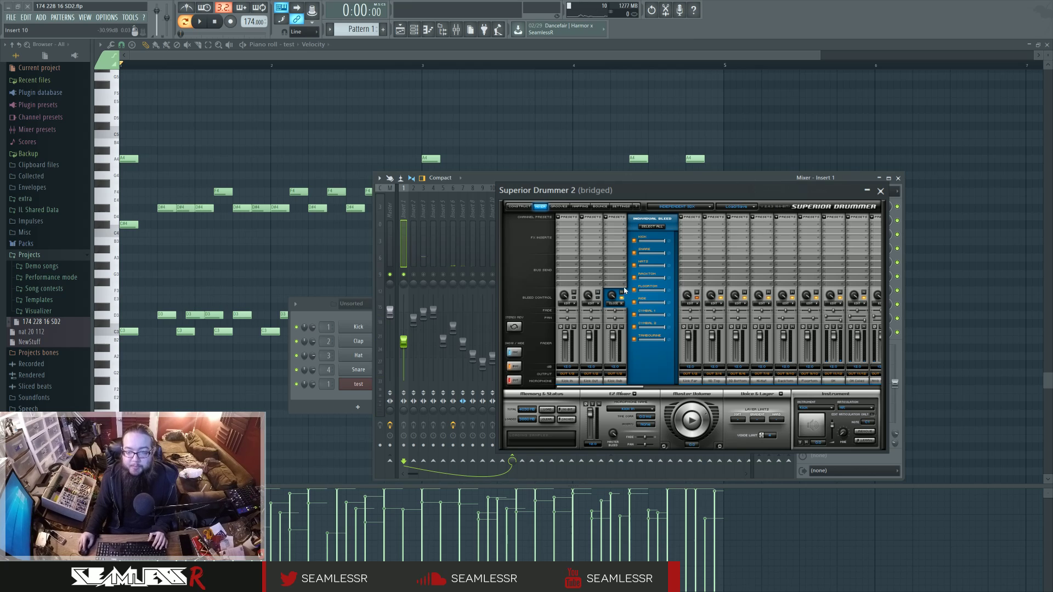
left_click(615, 304)
left_click(637, 304)
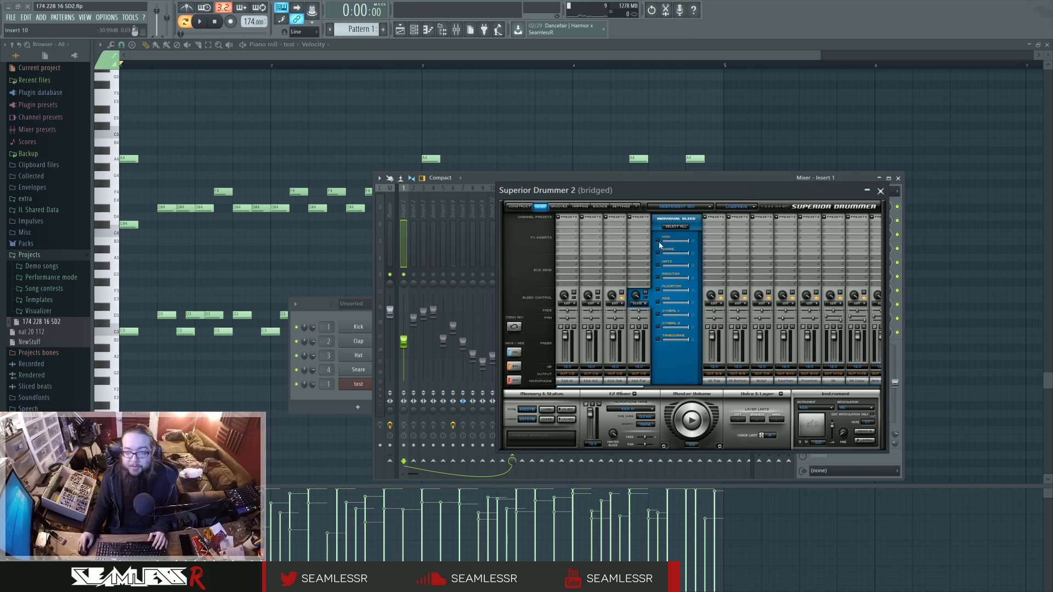
left_click(638, 303)
left_click(590, 304)
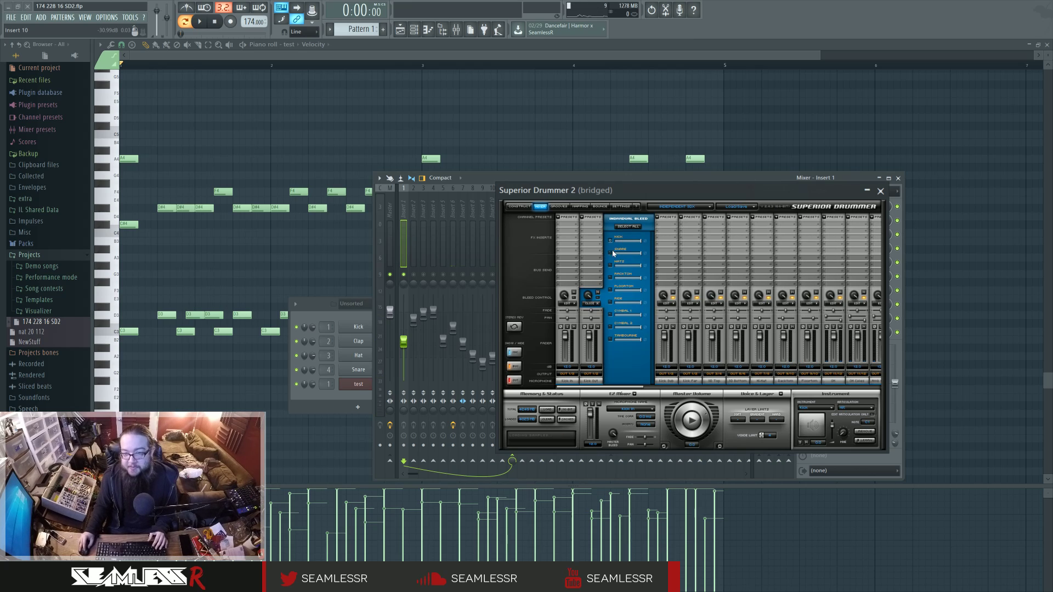
left_click(590, 303)
left_click(566, 303)
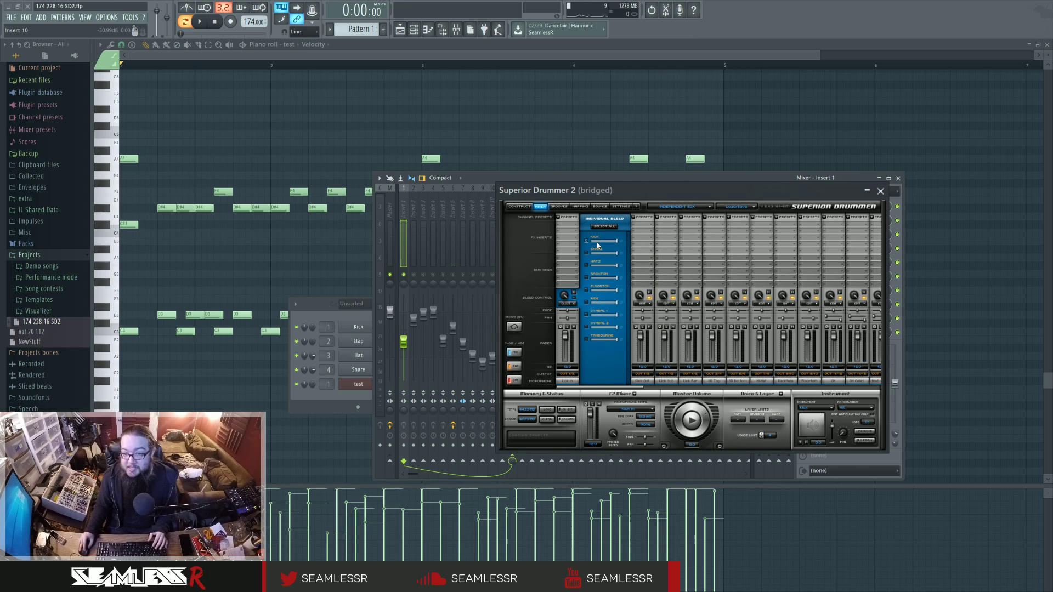
left_click(573, 305)
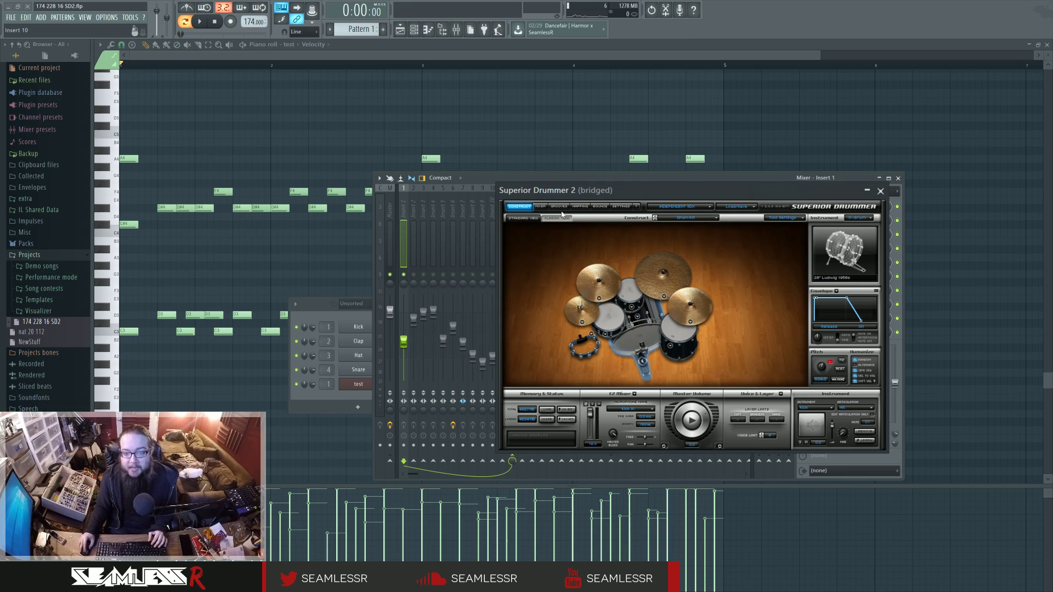
- Select the snare on Superior Drummer's mapping page and audition its articulations, raising the strike velocity to maximum
left_click(579, 206)
left_click(611, 323)
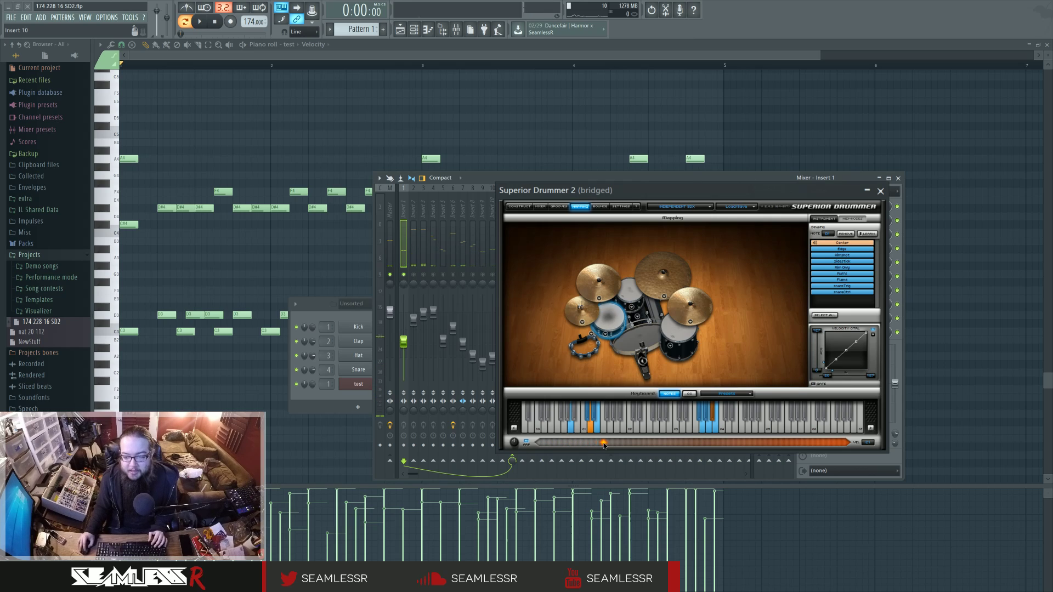
left_click_drag(680, 442, 849, 443)
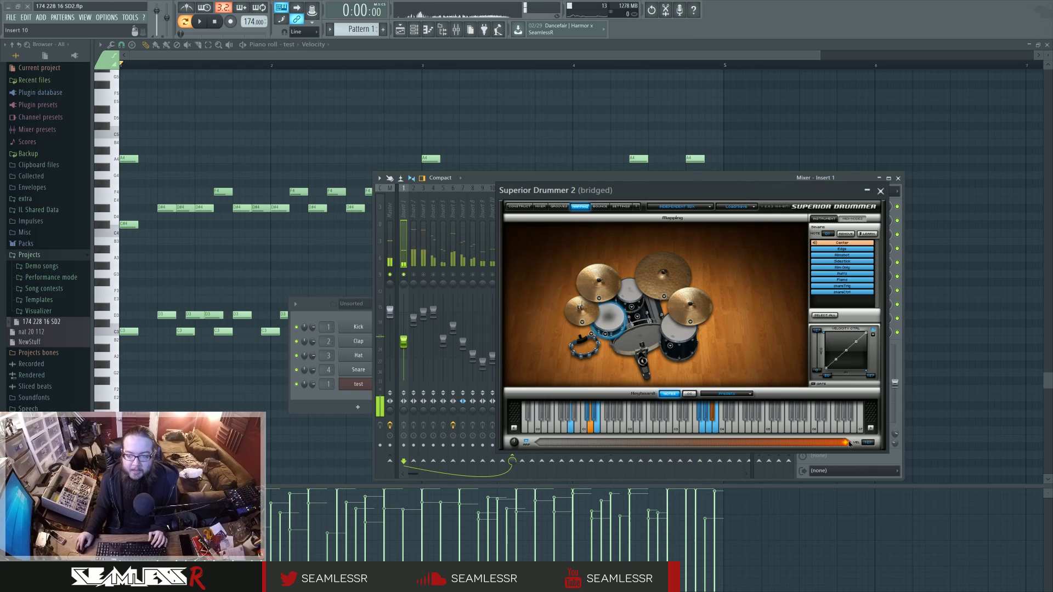
left_click(852, 275)
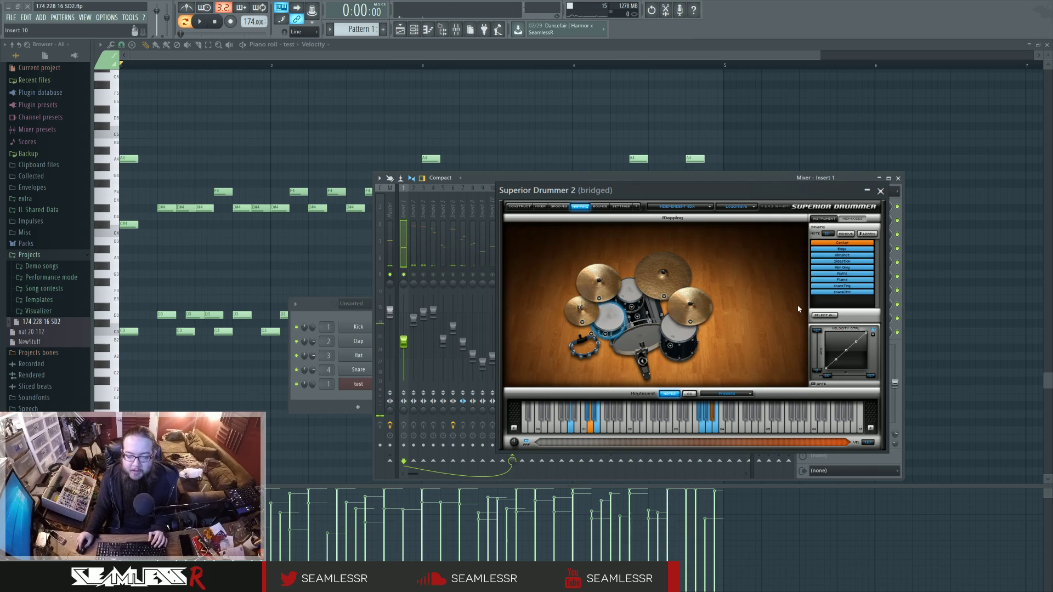
- Audition the D3 snare in the piano roll before and after taking mixer insert 1 out of solo
left_click(280, 244)
left_click(115, 316)
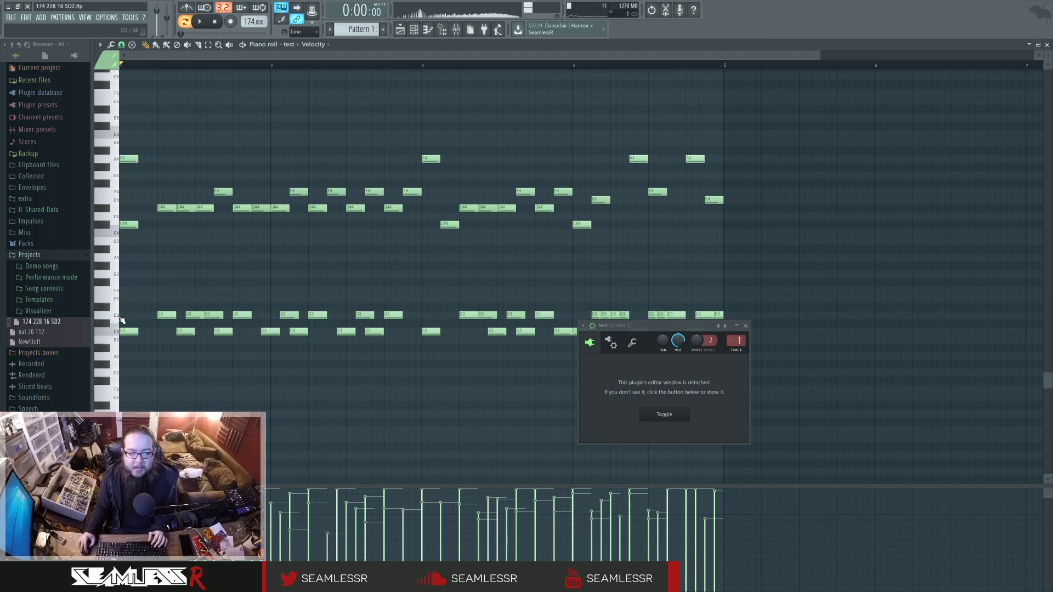
left_click(116, 316)
left_click(455, 29)
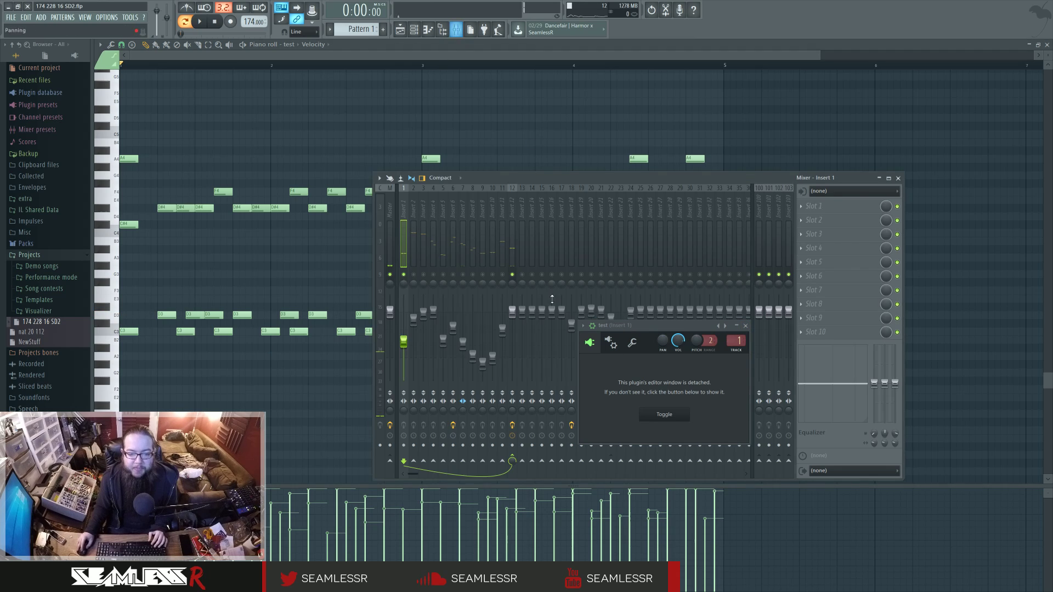
right_click(405, 274)
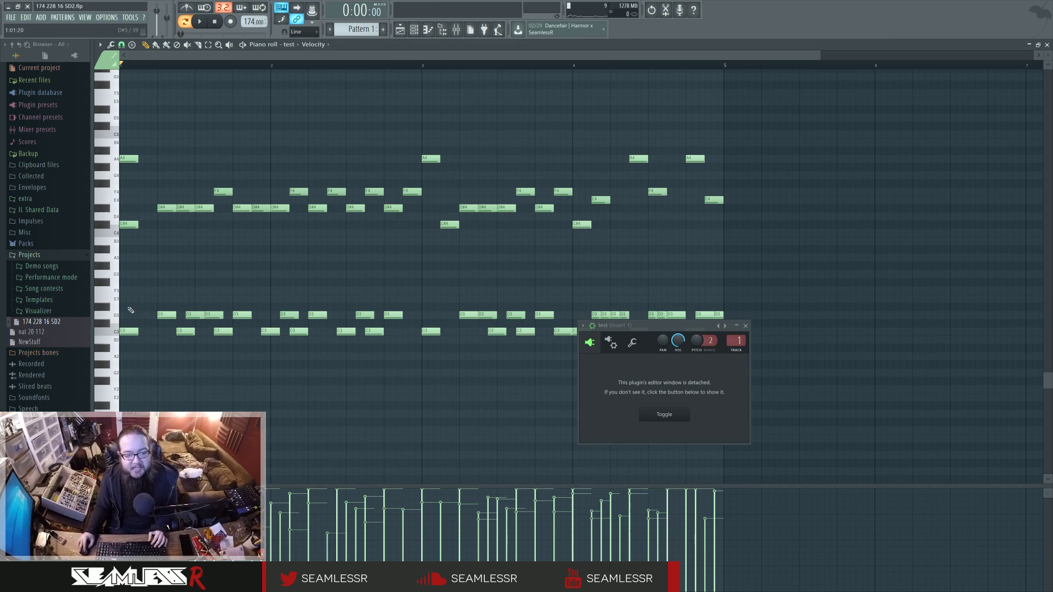
left_click(103, 317)
left_click(102, 318)
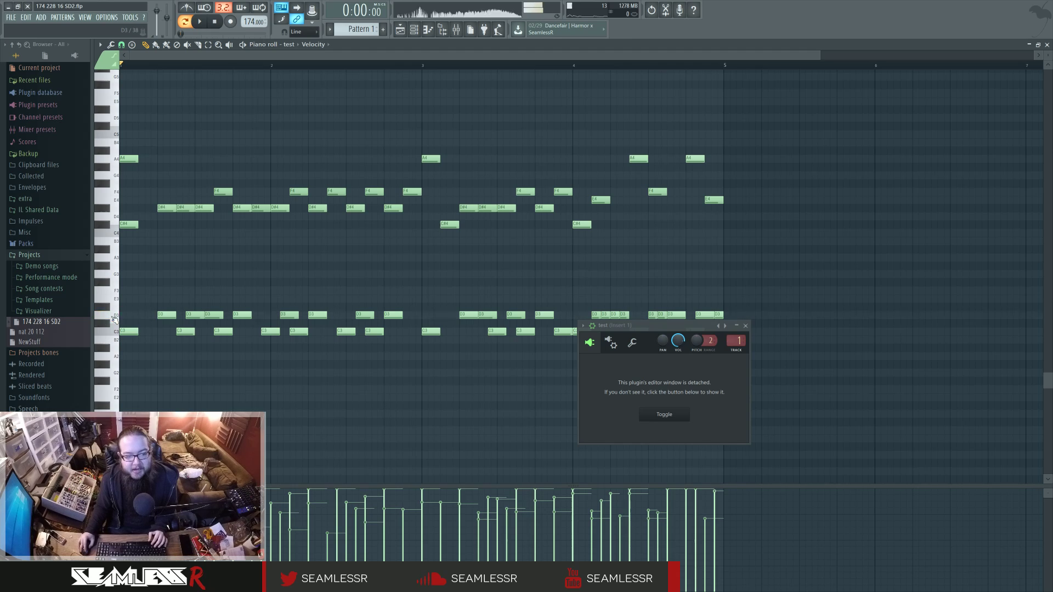
left_click(109, 311)
left_click(110, 311)
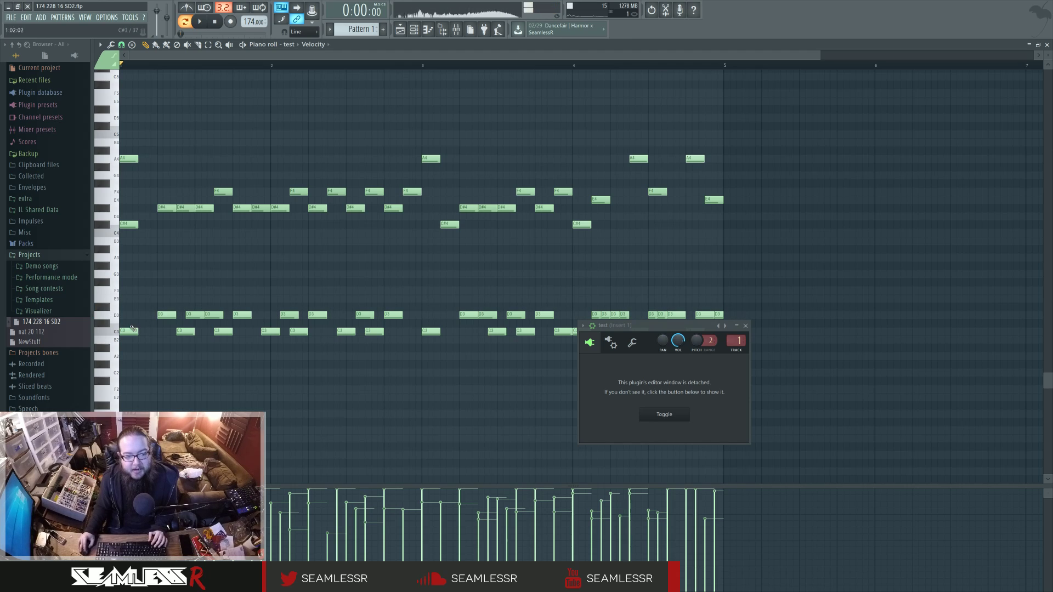
- Close the plugin's wrapper window and play the pattern from just before bar 4, stopping playback at the end
left_click(745, 326)
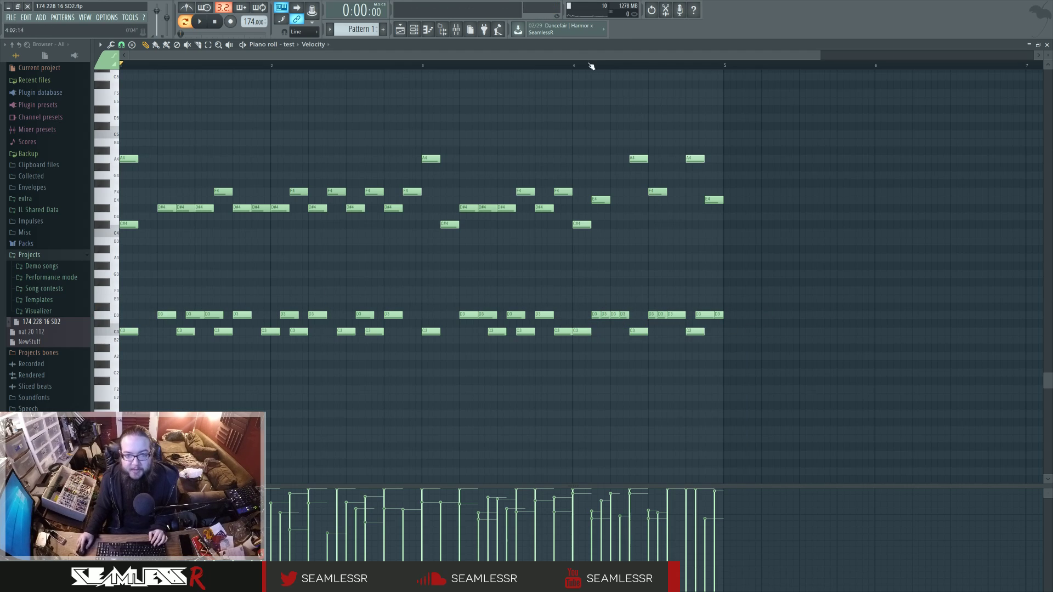
left_click(571, 64)
key("space")
key("space")
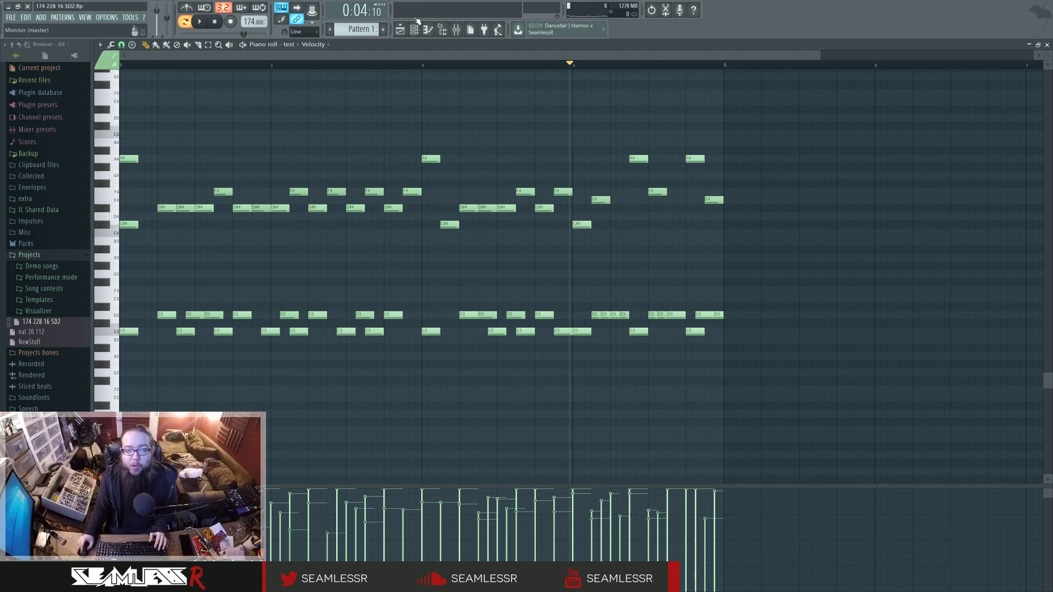
- Show the playlist and channel rack, reopen the test channel's Superior Drummer, and view its mixer and Construct pages
left_click(401, 30)
left_click(414, 29)
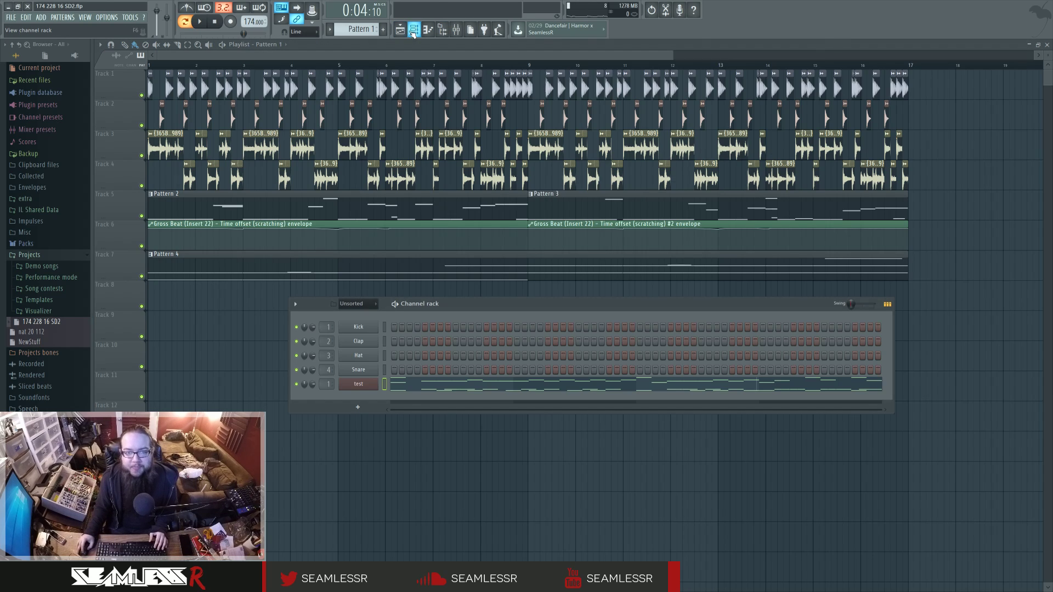
left_click(358, 384)
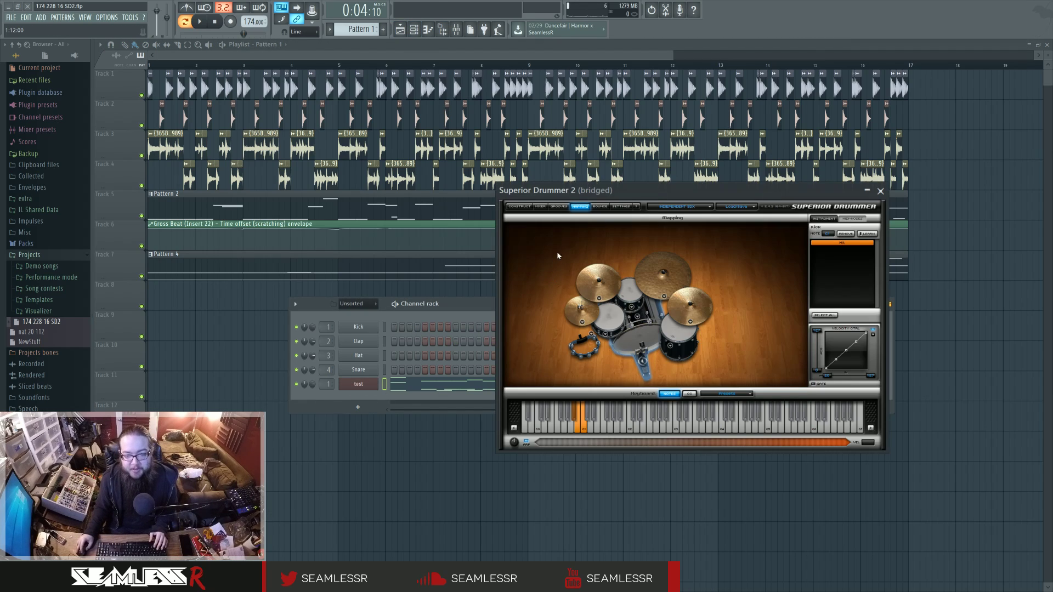
left_click_drag(570, 196, 546, 214)
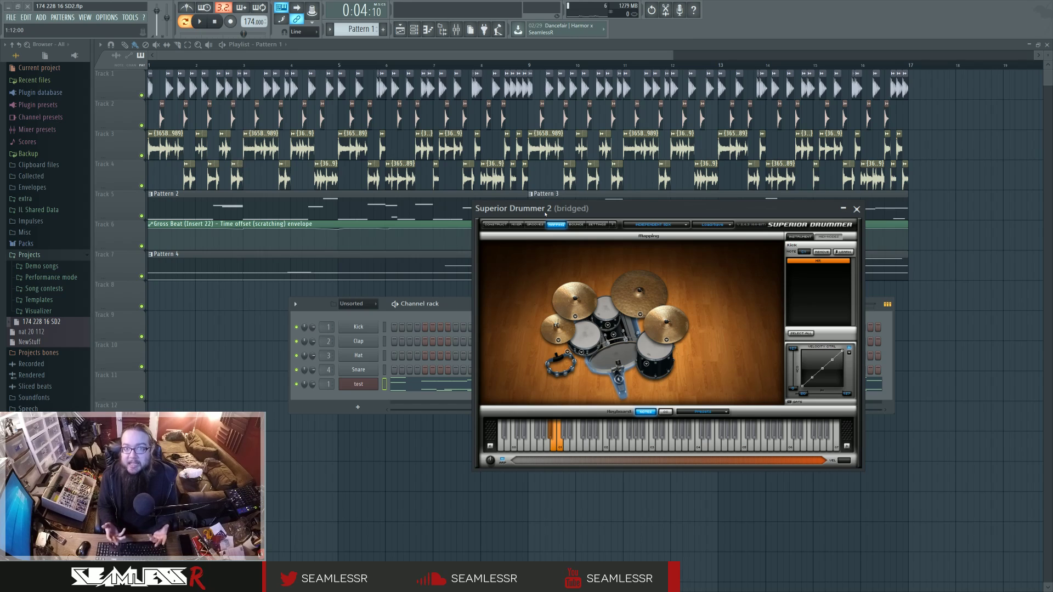
left_click(515, 225)
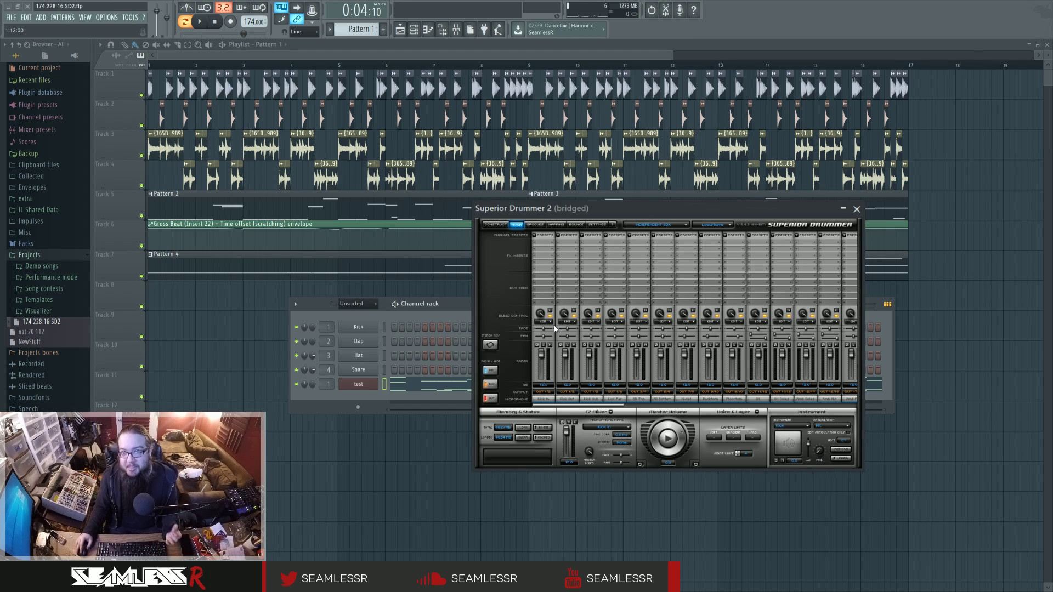
left_click(495, 224)
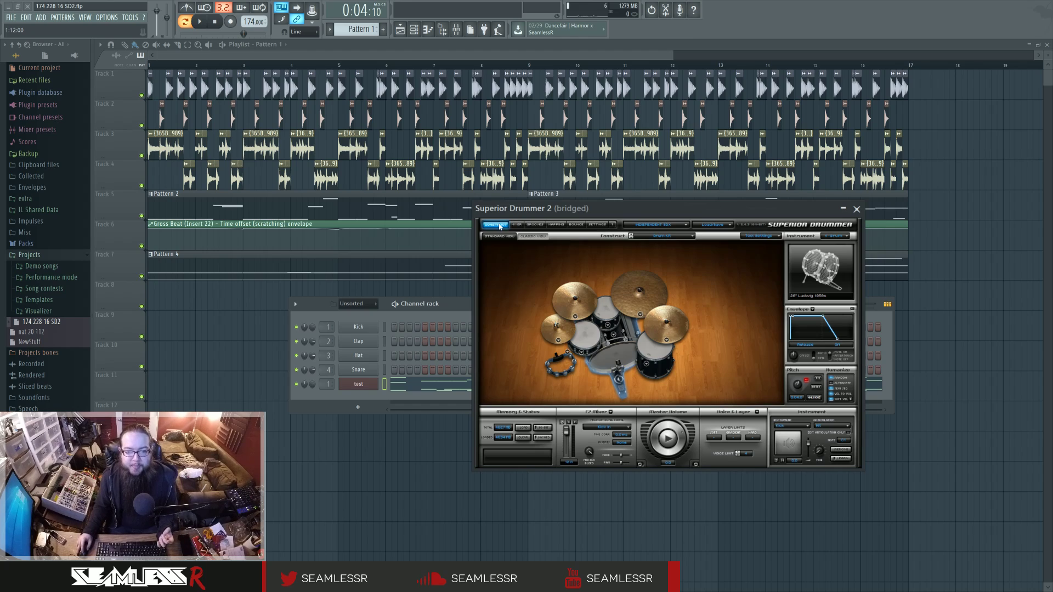
- Show the installed sound libraries in Superior Drummer's library list, including The Metal Foundry, leaving the Independent SDX selected
mouse_move(631, 209)
left_mouse_down()
mouse_move(631, 239)
mouse_move(604, 244)
mouse_move(627, 199)
left_mouse_up()
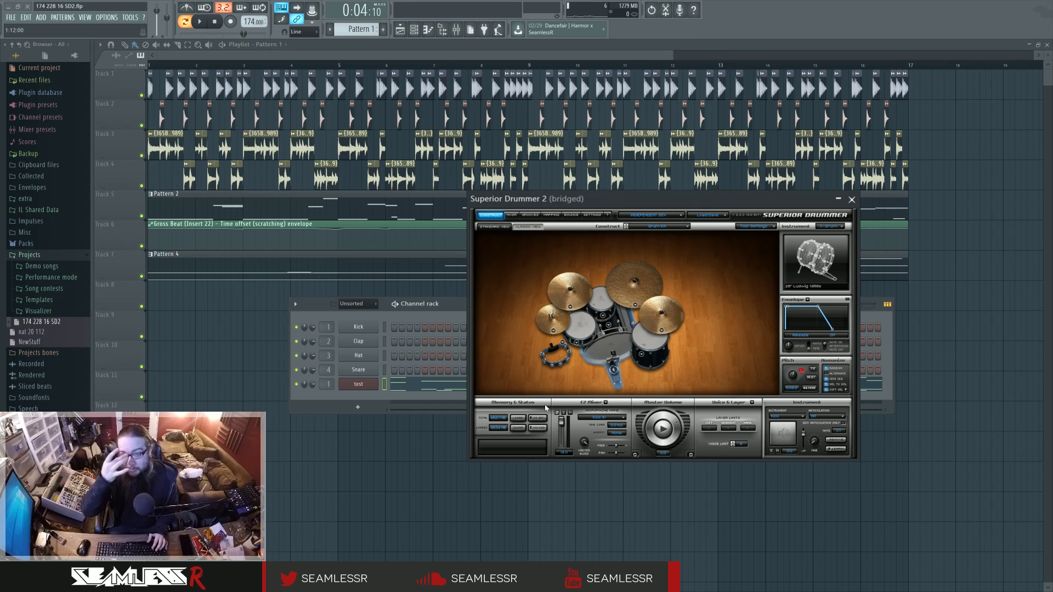
left_click(663, 215)
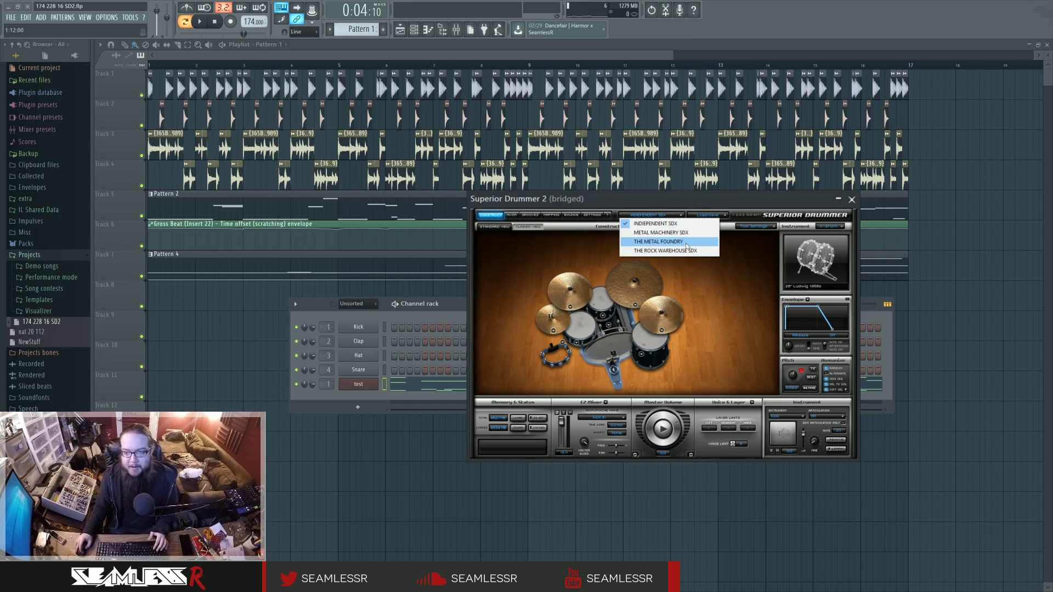
left_click(644, 203)
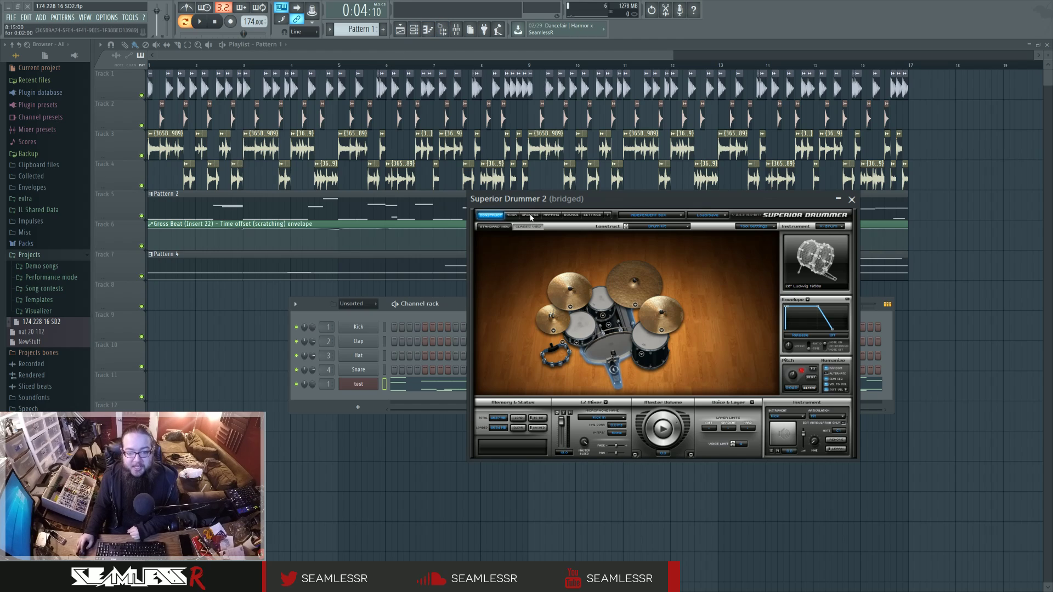
- View Superior Drummer's mixer page, return to its Construct page, and reposition the plugin window over the playlist
left_click(511, 215)
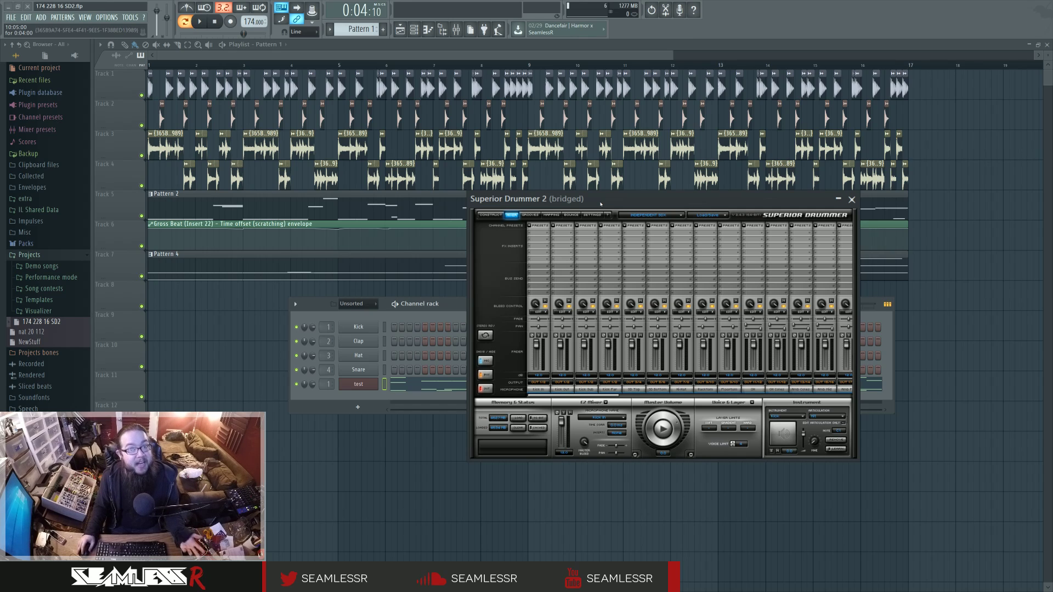
left_click(486, 216)
left_click_drag(645, 201, 588, 210)
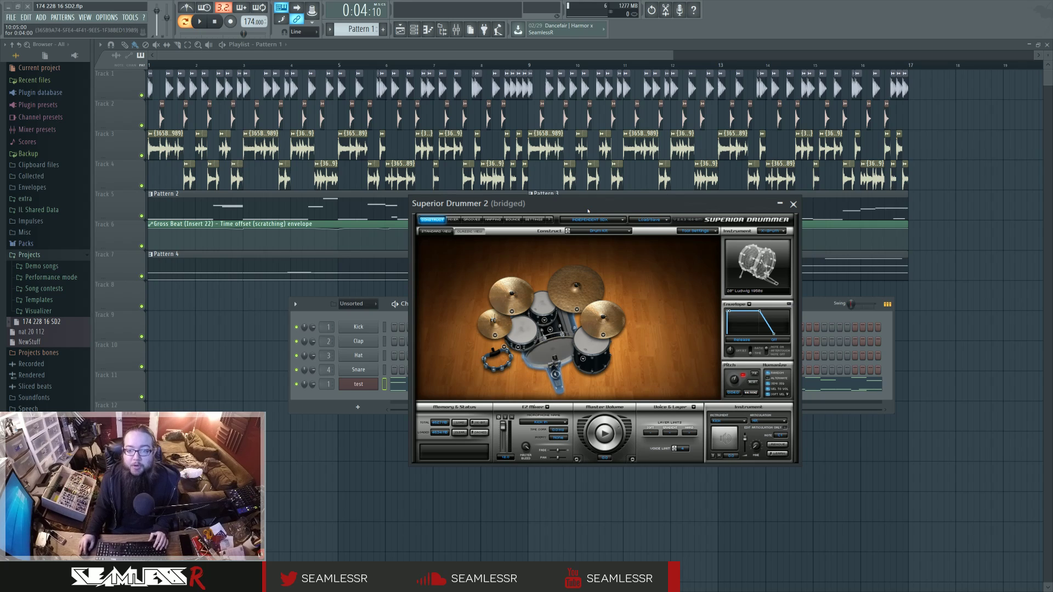
left_click_drag(588, 211, 591, 250)
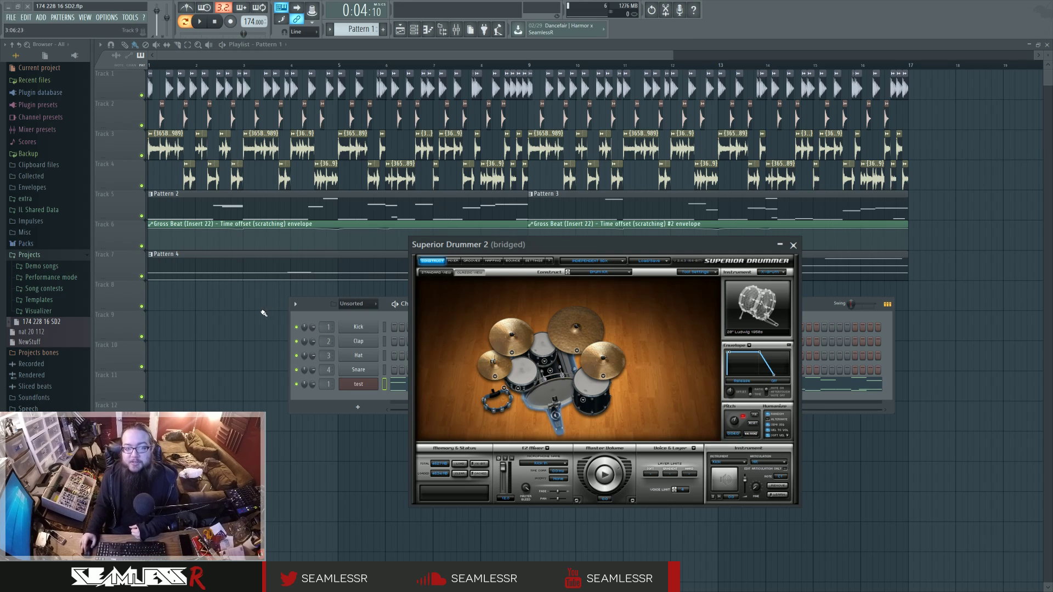
- Hide the test channel's Superior Drummer editor and briefly play the playlist arrangement from the start in song mode, stopping playback
left_click(359, 384)
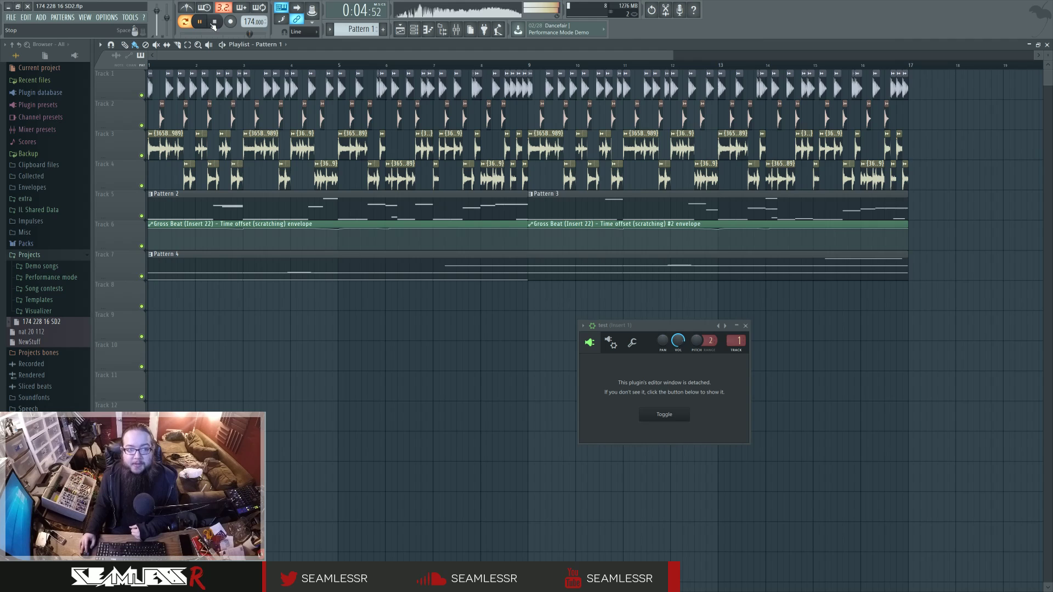
left_click(202, 22)
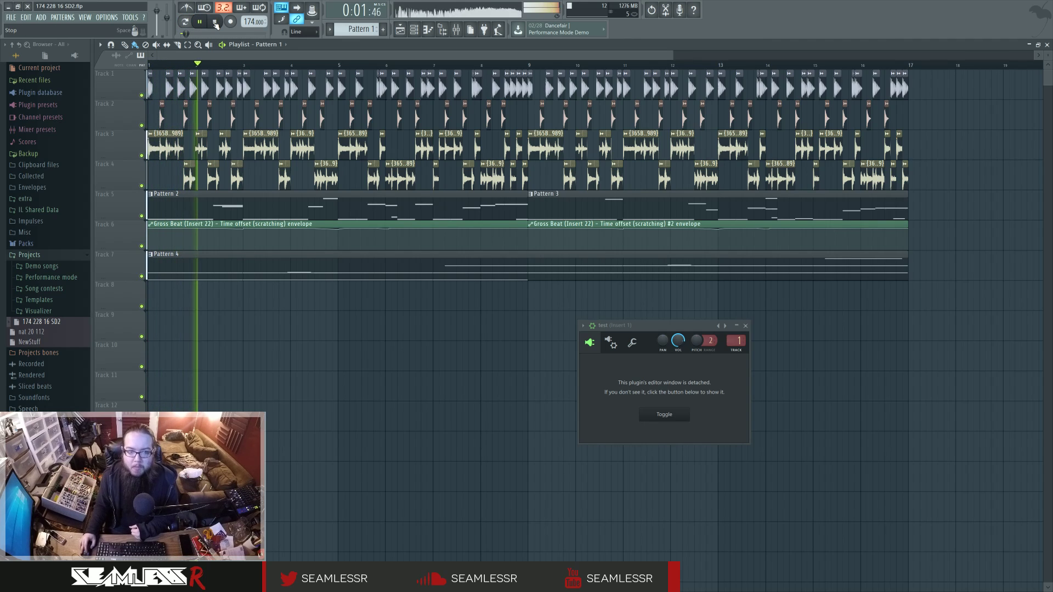
key("space")
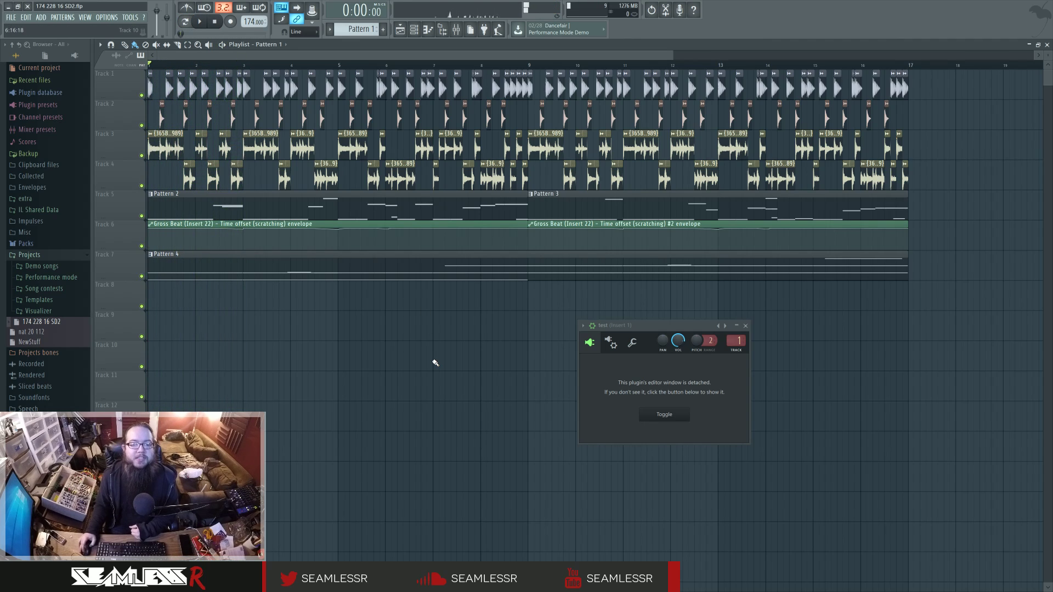